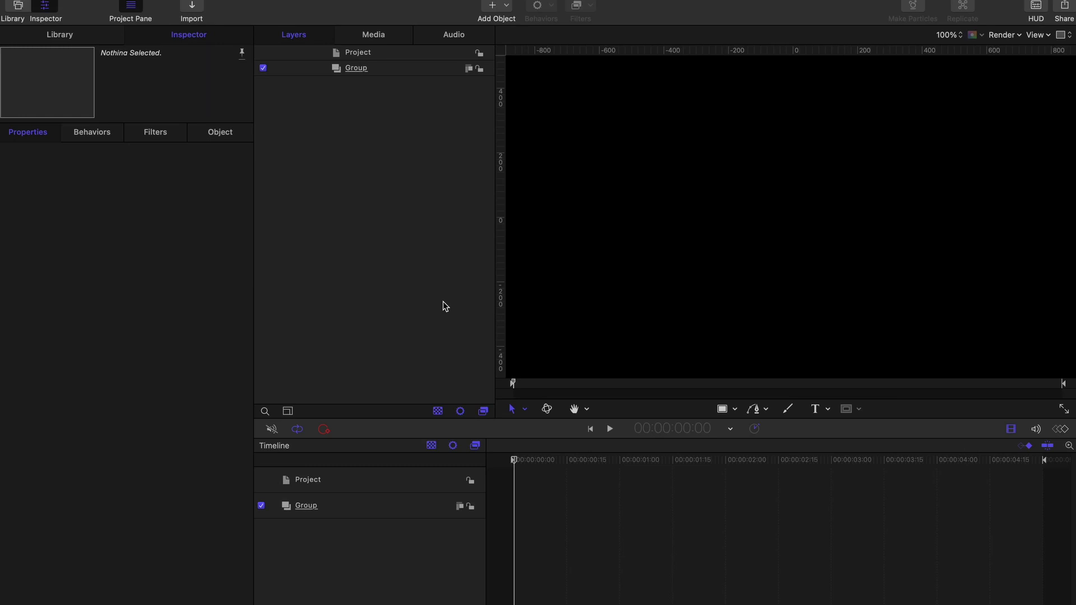
Step: Zoom the canvas out from 100% to 66% so the whole black frame shows
key("super+minus")
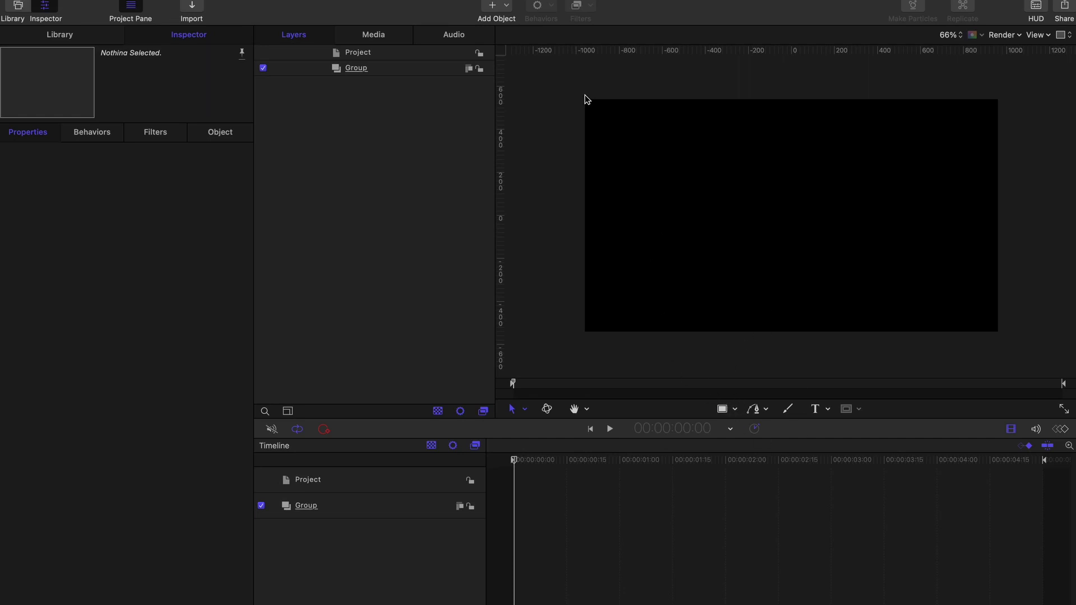
Step: Draw a test rectangle on the canvas, then undo it
left_click(723, 409)
left_click_drag(587, 101, 941, 292)
key("super+z")
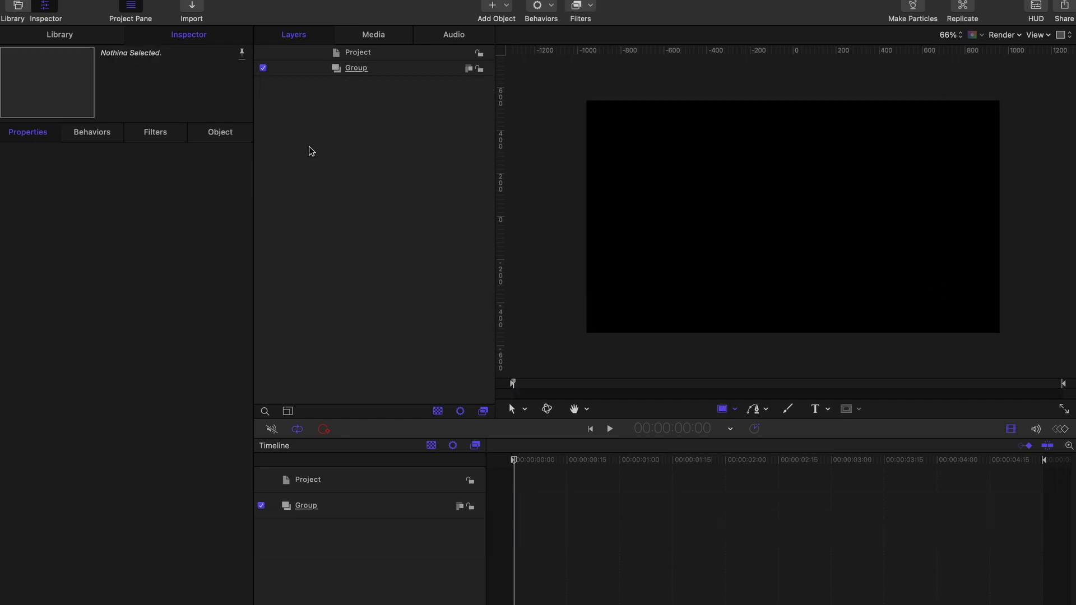
Step: Show the Library's Generators category with Color Solid previewed
key("super+2")
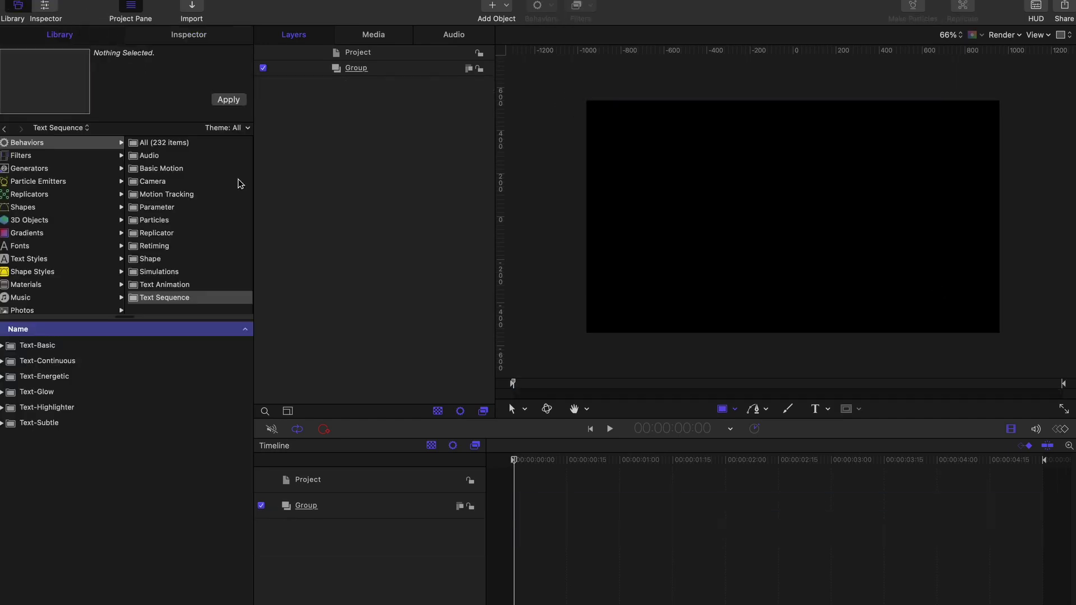
left_click(49, 171)
left_click(53, 454)
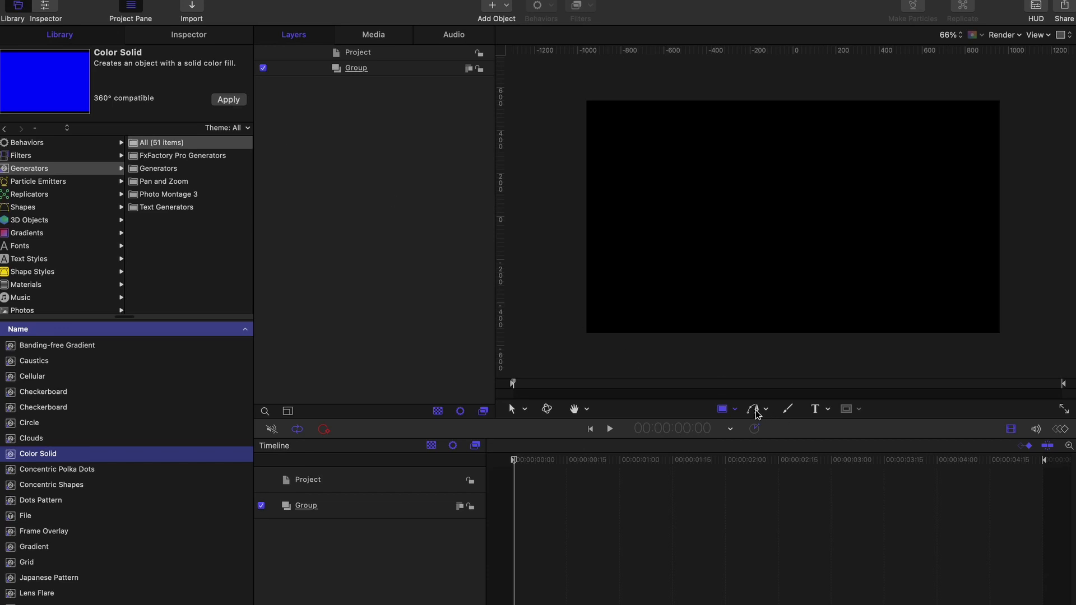
Step: Draw a rectangle covering the whole canvas with the Rectangle shape tool
left_click(735, 414)
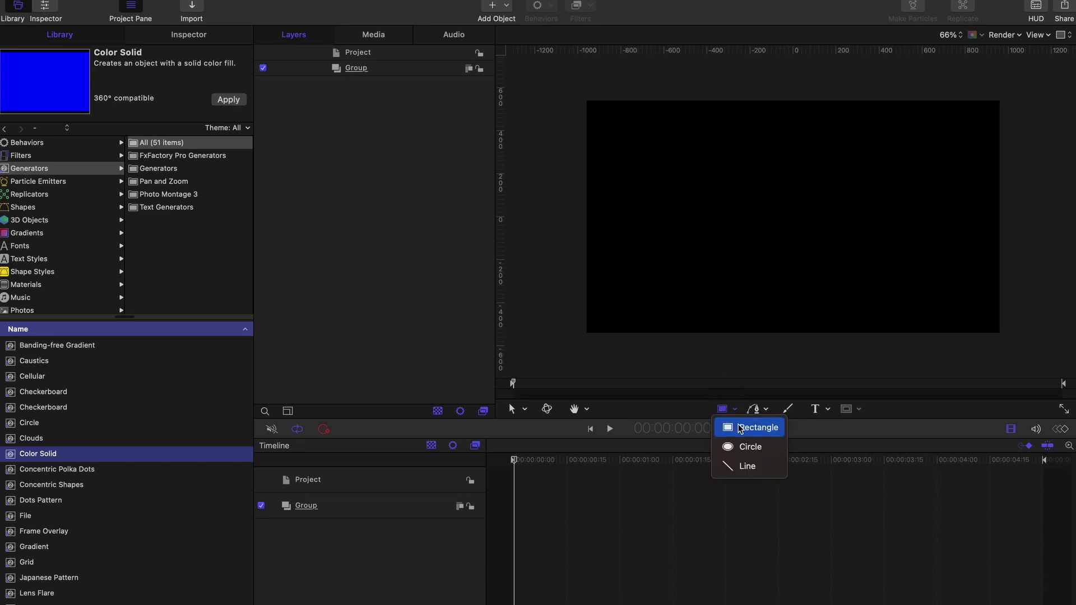
left_click(756, 429)
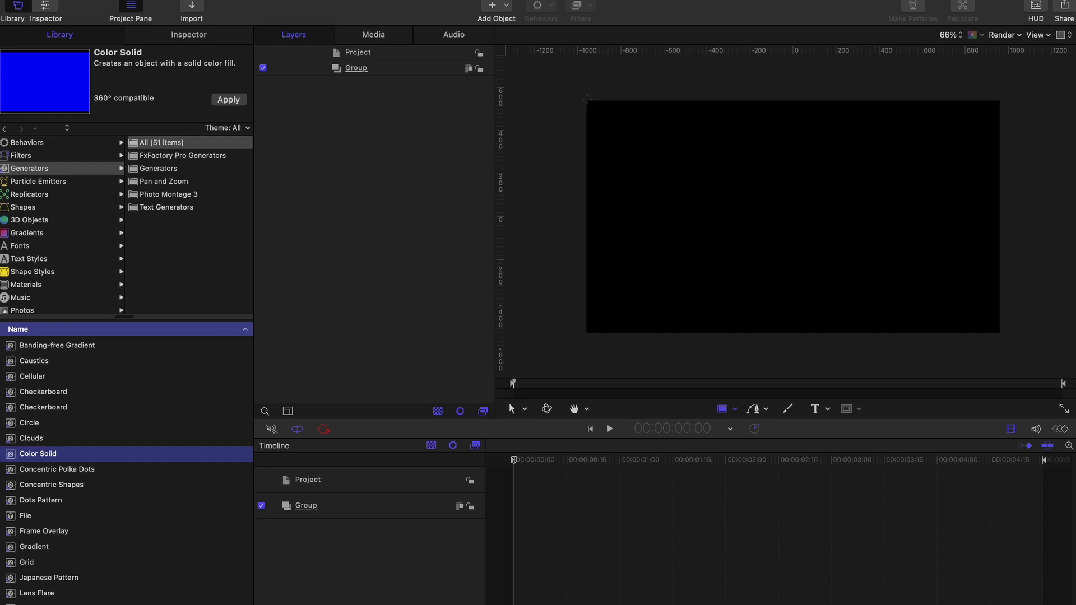
left_click_drag(587, 99, 999, 333)
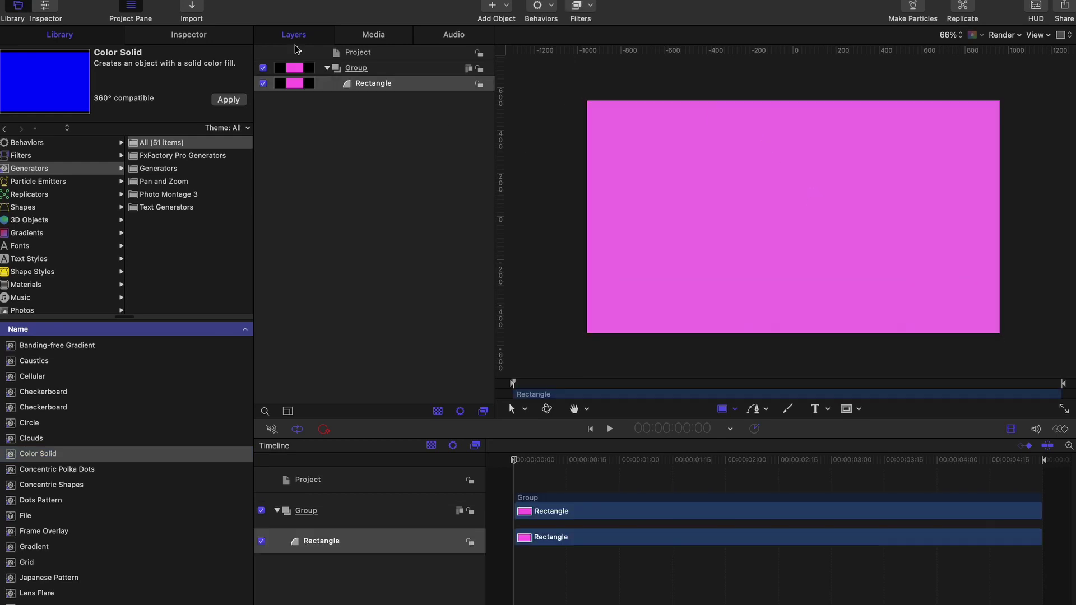
Step: Rename the rectangle layer to 'LEFT SIDE' and select it
double_click(371, 84)
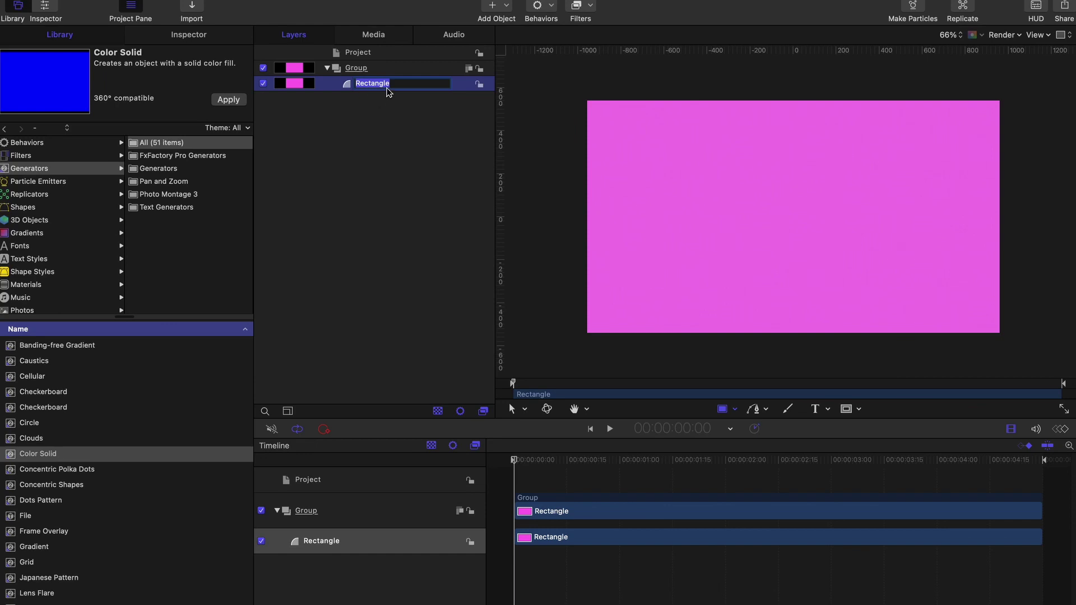
key("BackSpace")
type("LEFT SIDE")
key("Return")
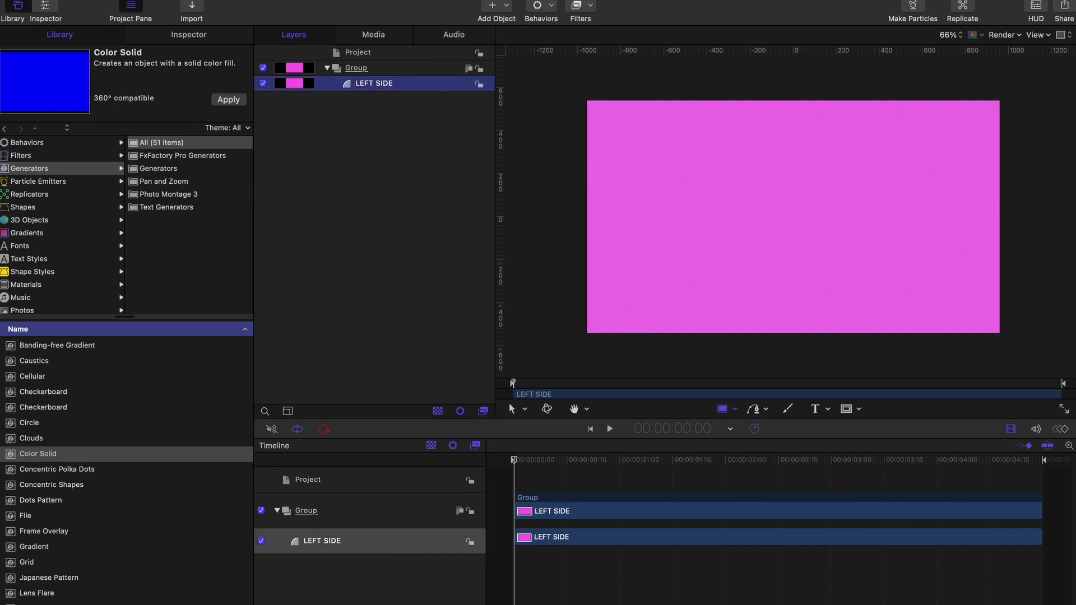
left_click(394, 86)
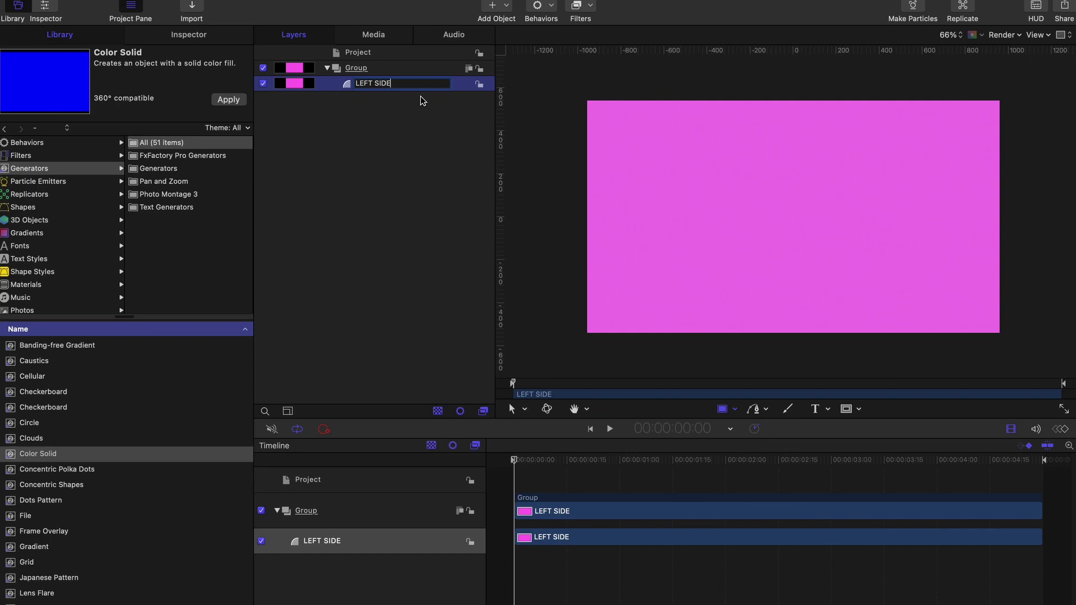
left_click(445, 127)
left_click(404, 81)
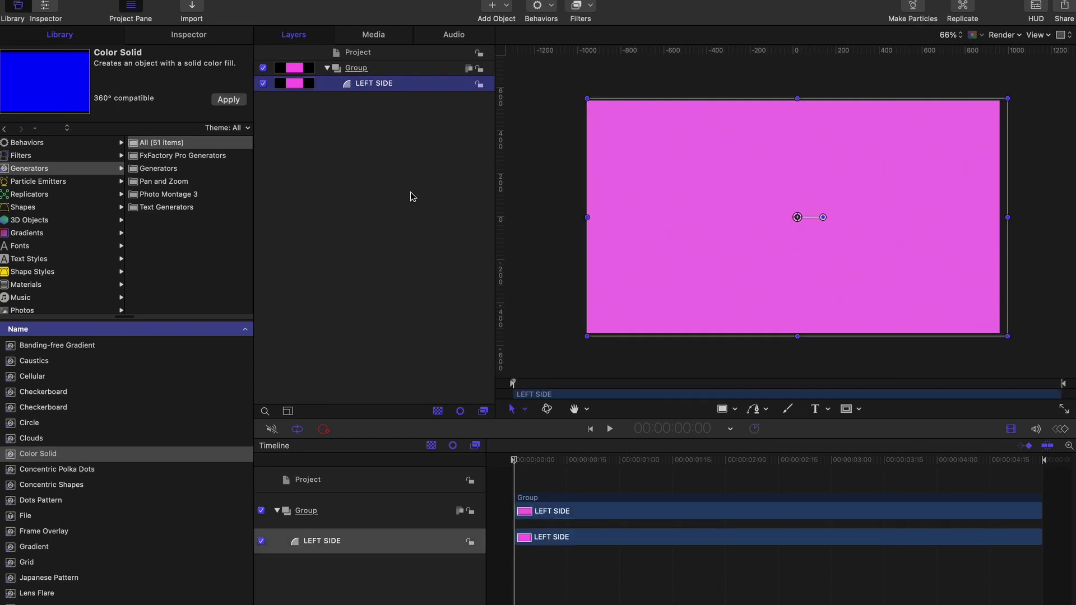
Step: Set the LEFT SIDE rectangle's geometry size to width 1920 and height 1080
left_click(227, 38)
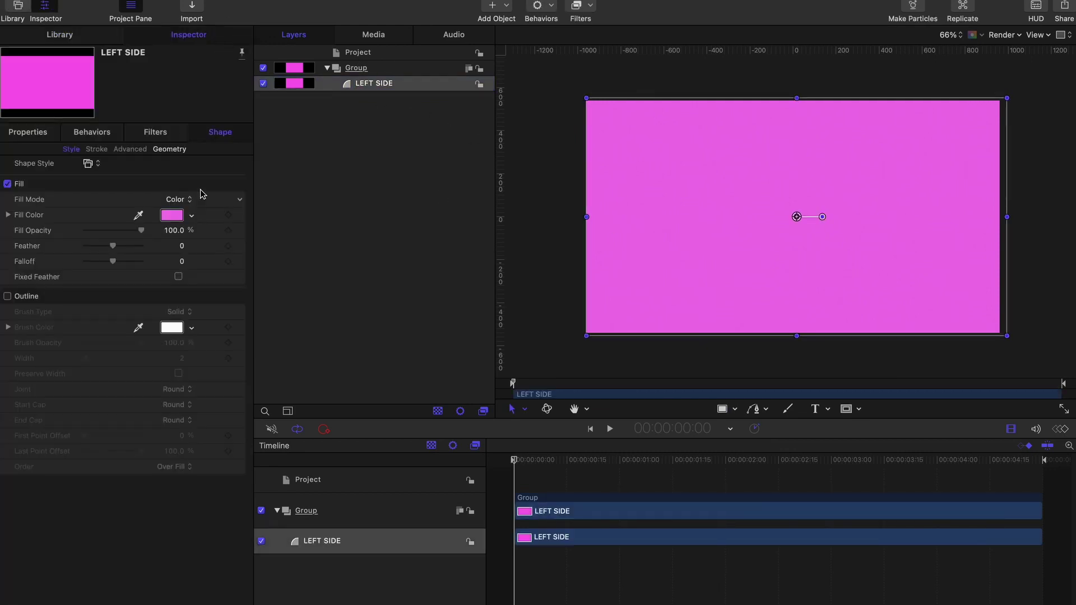
left_click(184, 149)
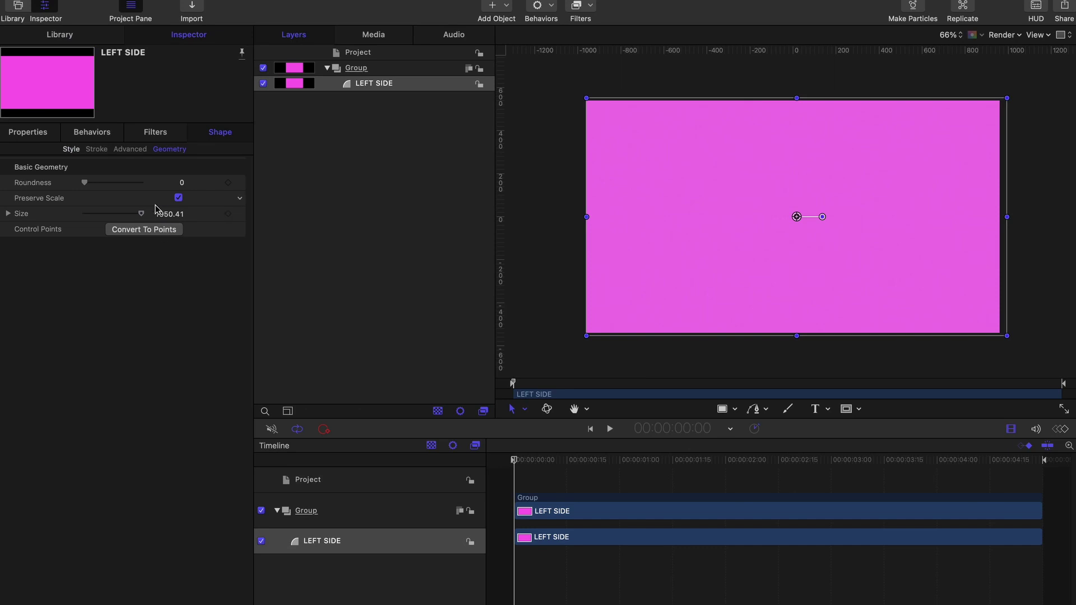
left_click(9, 213)
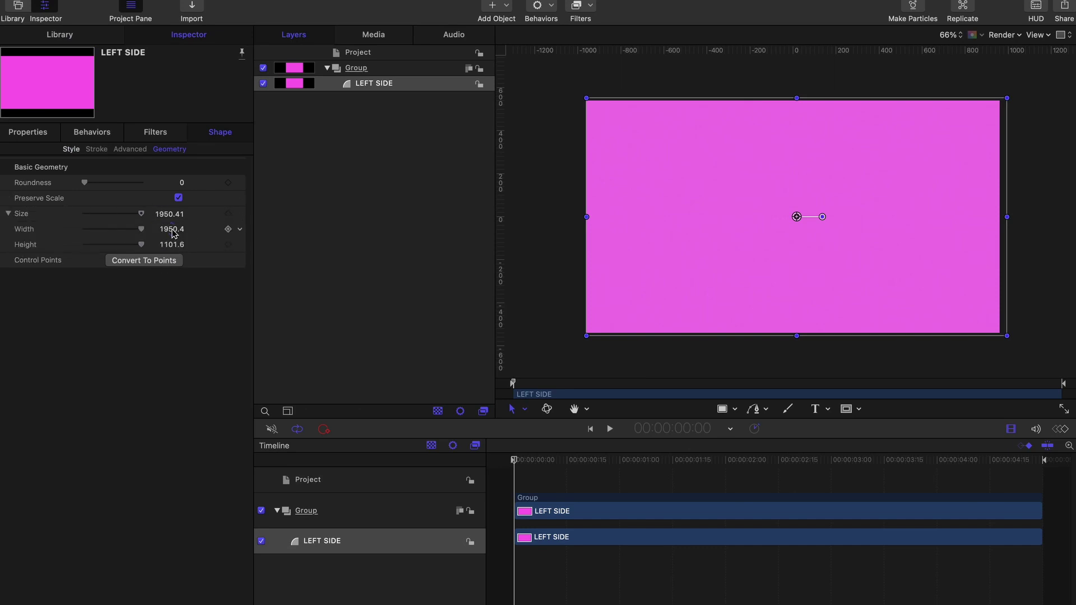
left_click(171, 229)
type("1920")
key("Return")
left_click(166, 244)
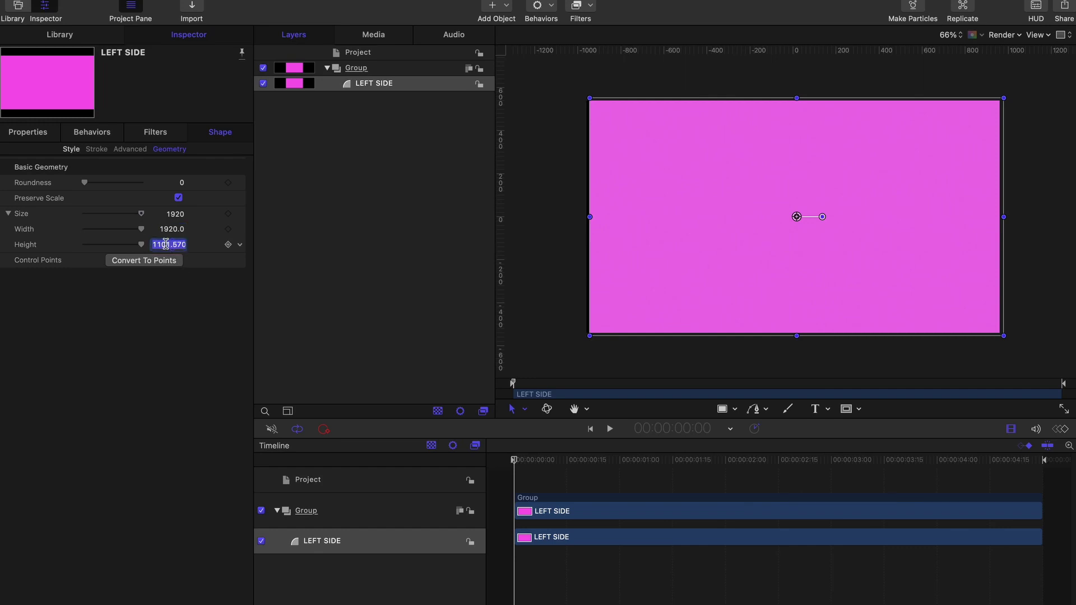
type("1080")
key("Return")
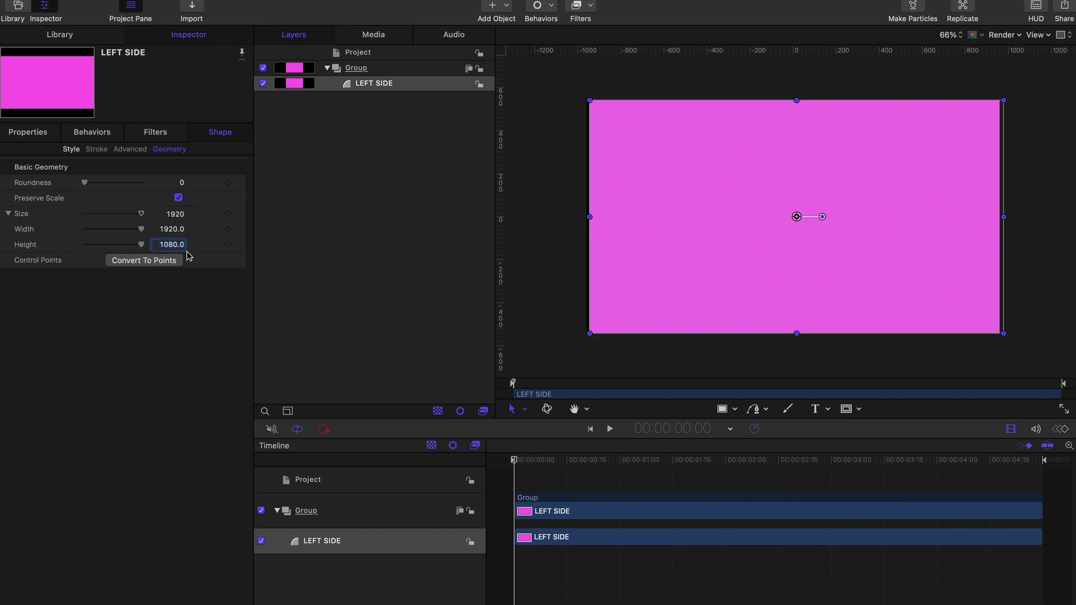
Step: Set LEFT SIDE's Position X to 0
left_click(41, 137)
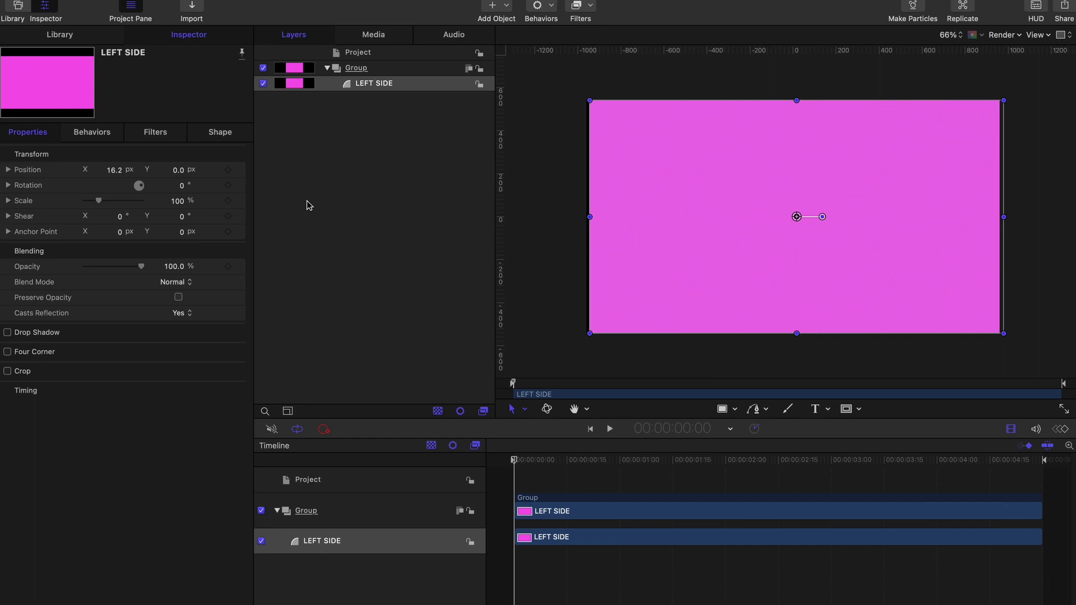
left_click(110, 172)
type("0")
key("Return")
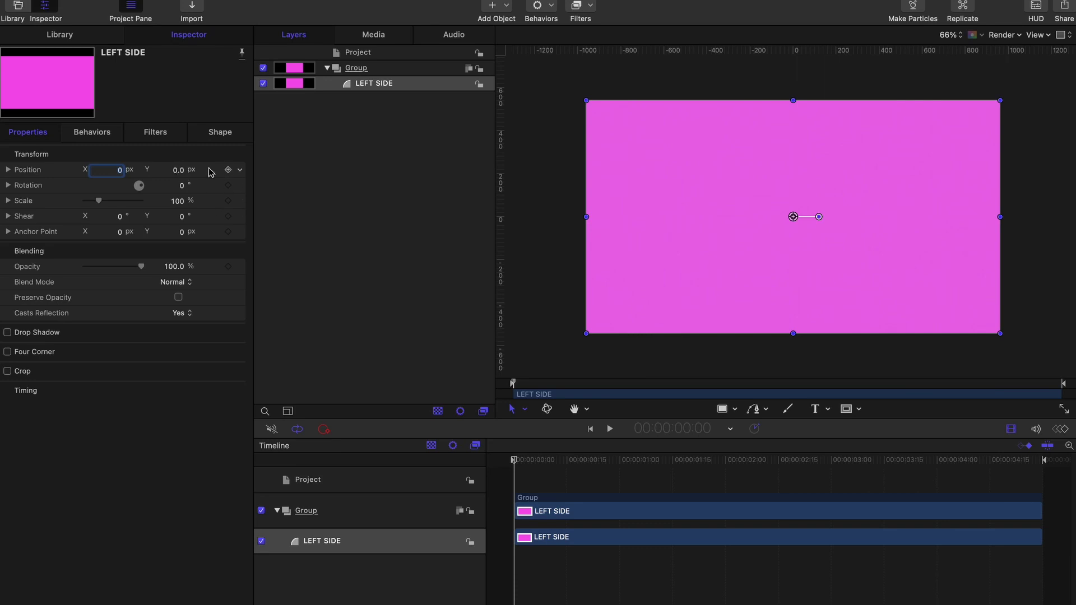
left_click(337, 84)
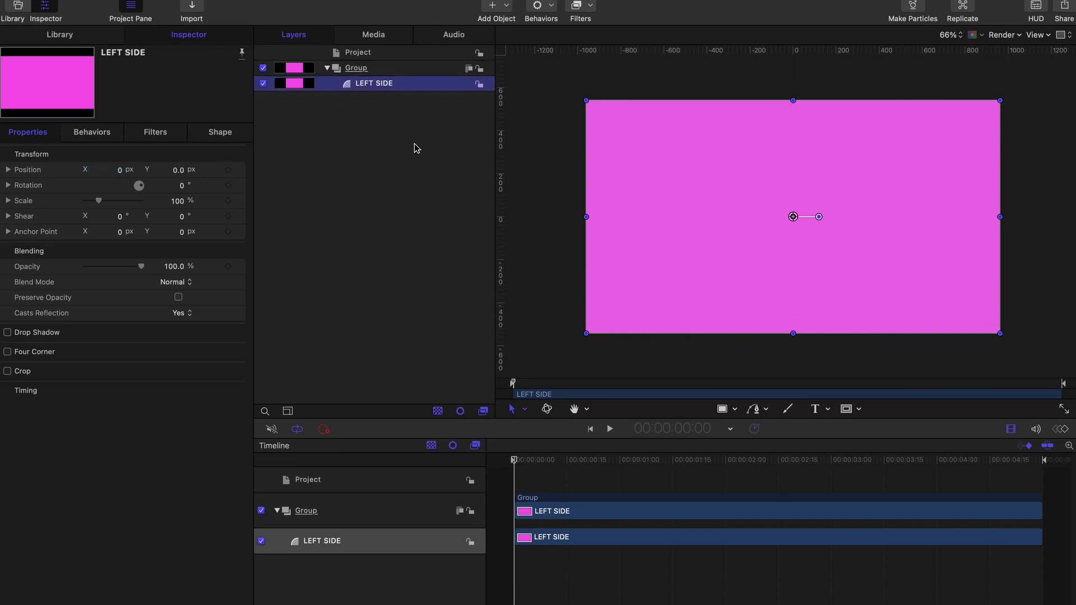
Step: Give LEFT SIDE a feather of 900 in the shape style settings
left_click(221, 132)
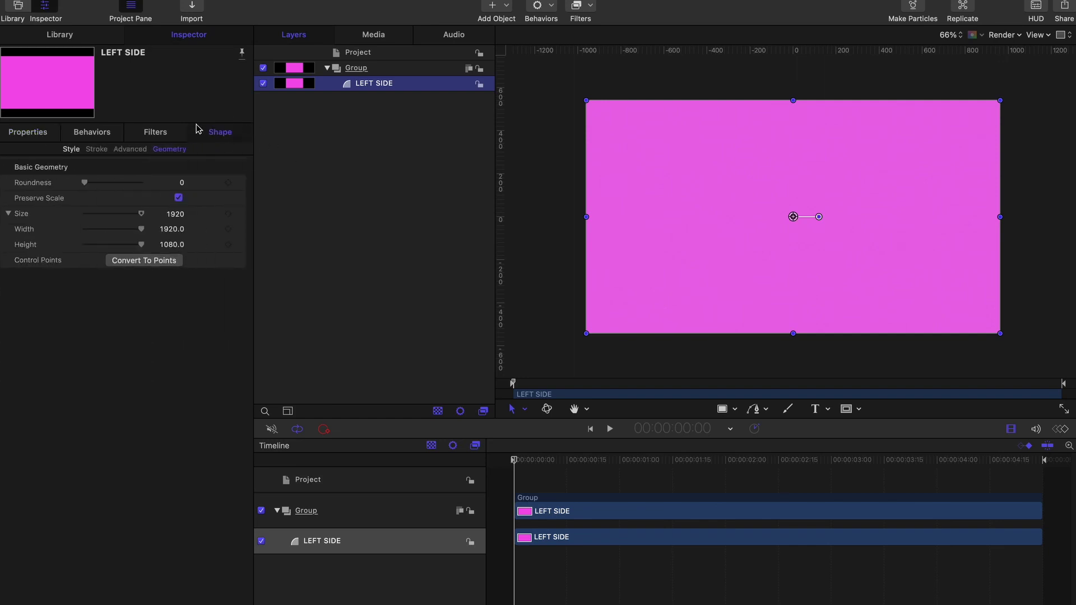
left_click(70, 150)
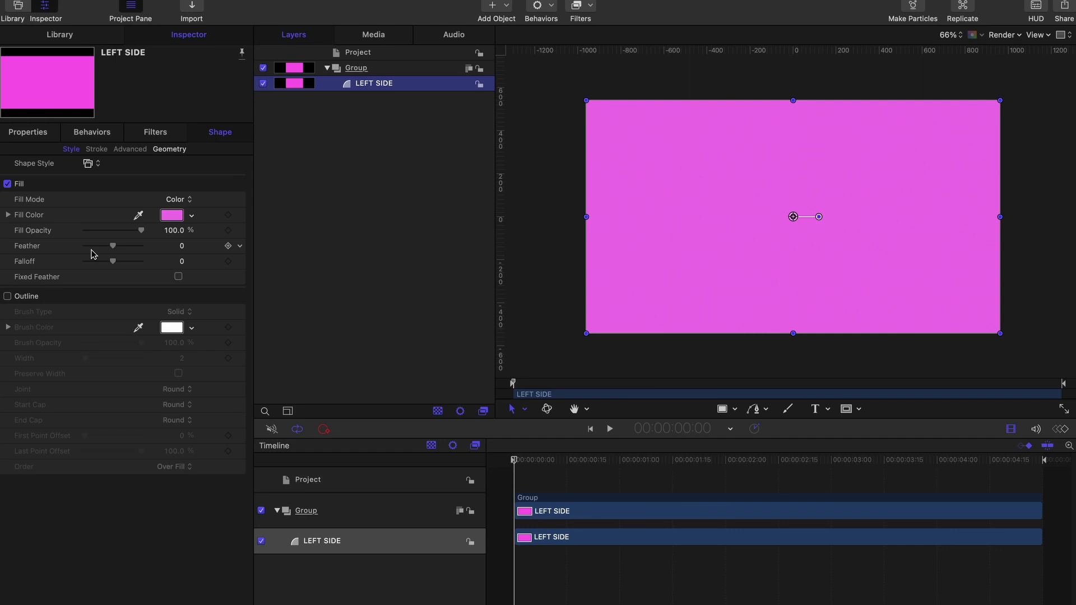
left_click(181, 246)
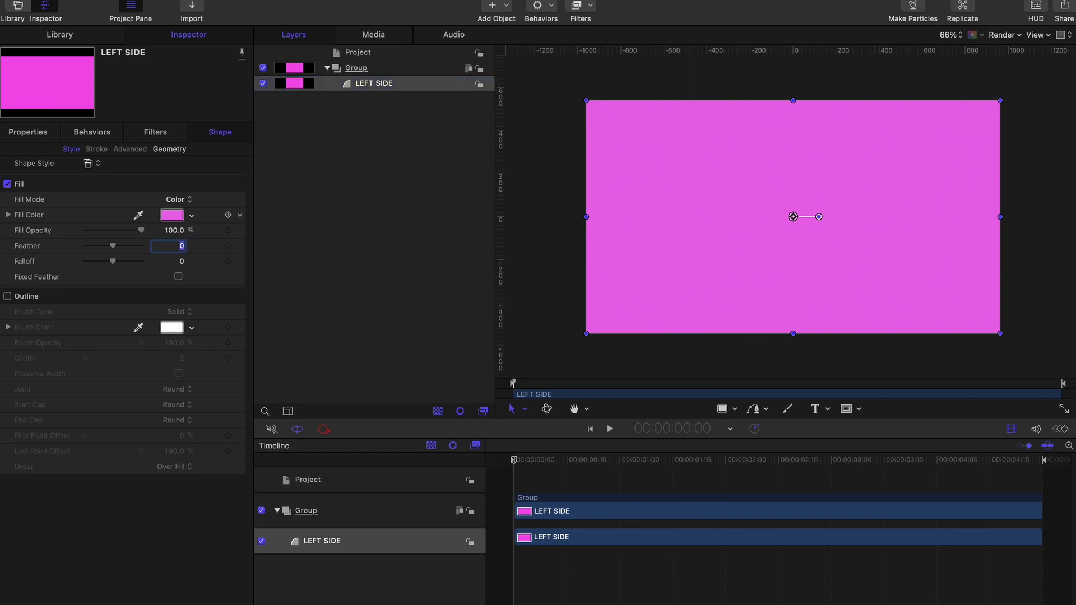
type("900")
key("Return")
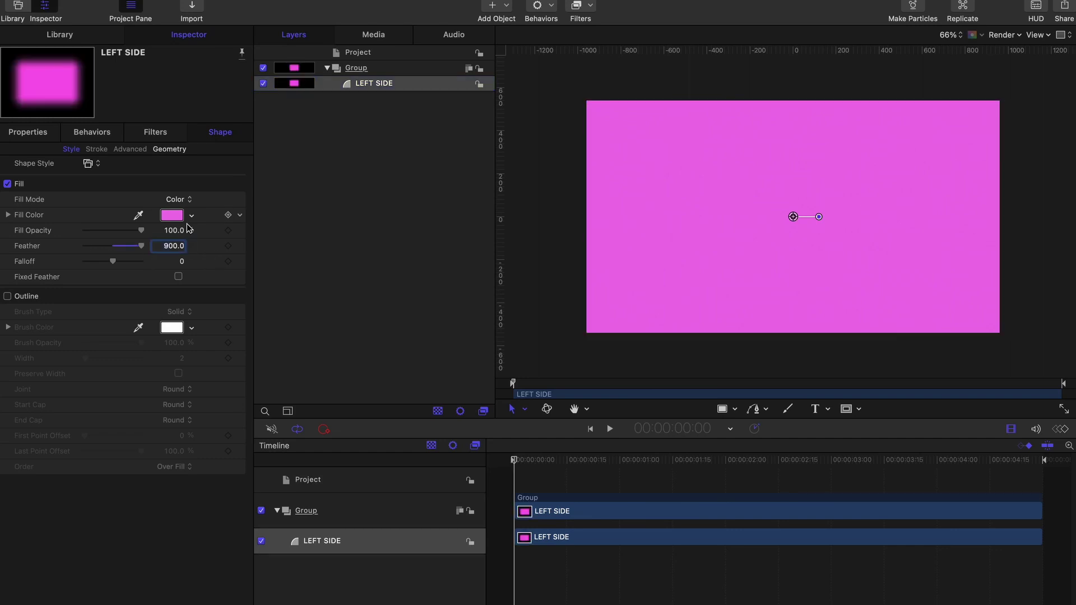
Step: Move LEFT SIDE to Position X -1100
left_click(29, 132)
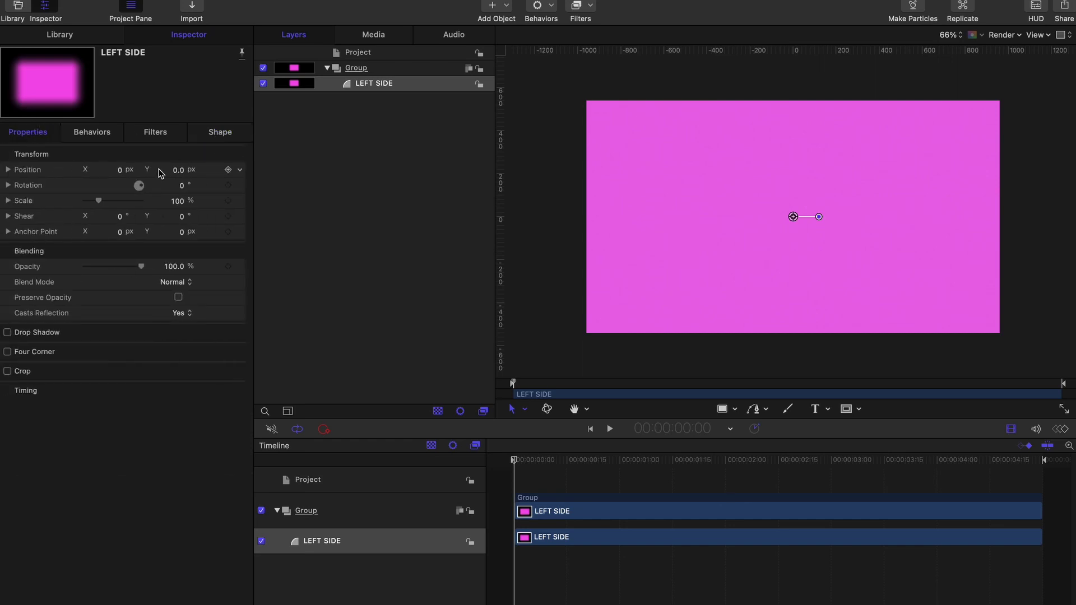
left_click(120, 171)
type("-1100")
key("Return")
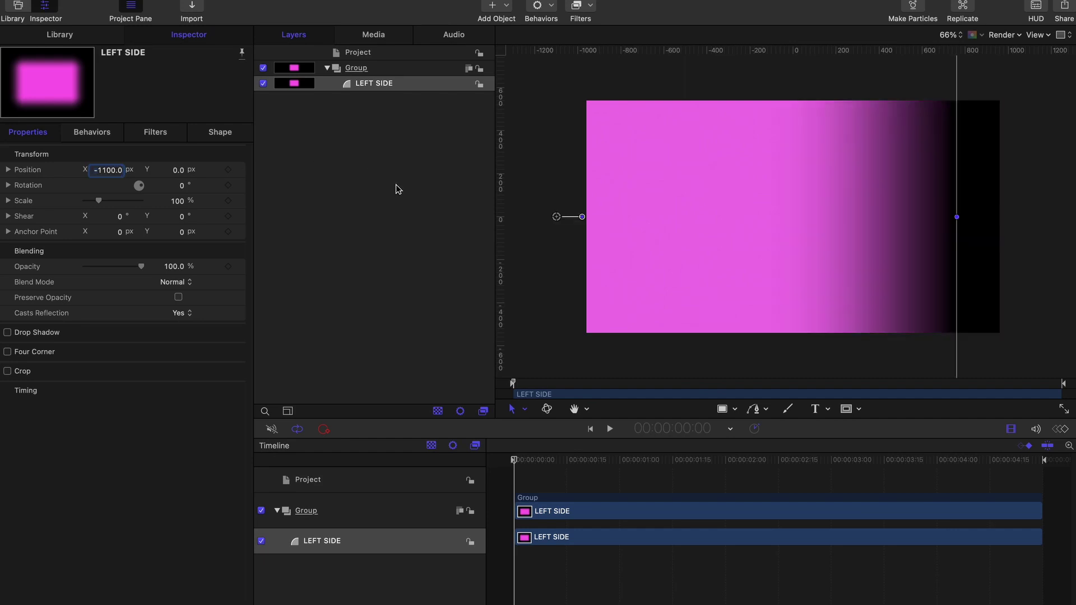
left_click(452, 207)
left_click(388, 90)
Step: Duplicate LEFT SIDE and rename the copy 'RIGHT SIDE'
key("super+d")
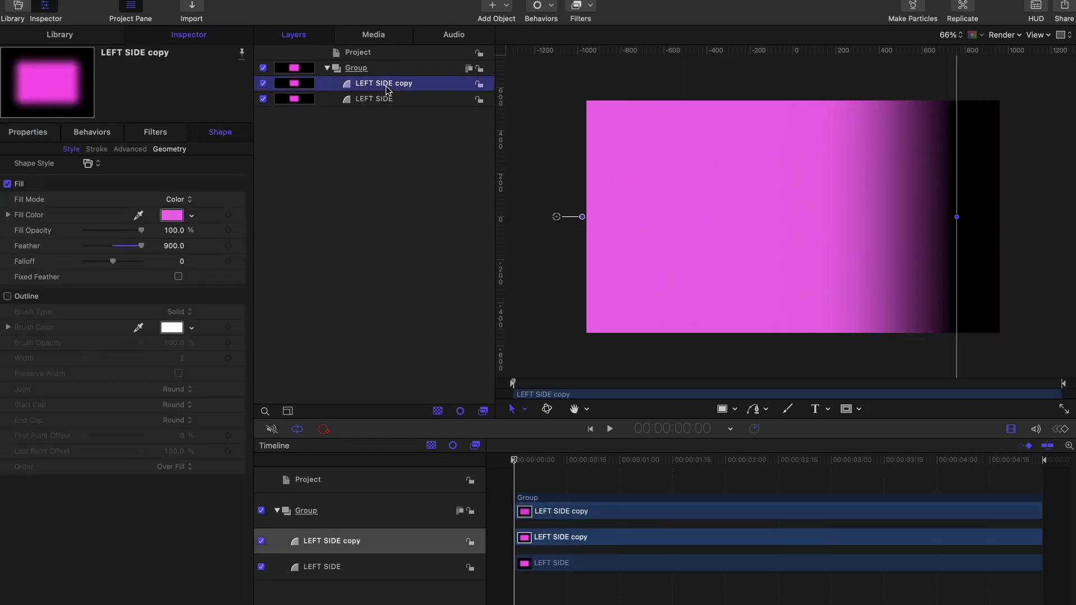
left_click(391, 88)
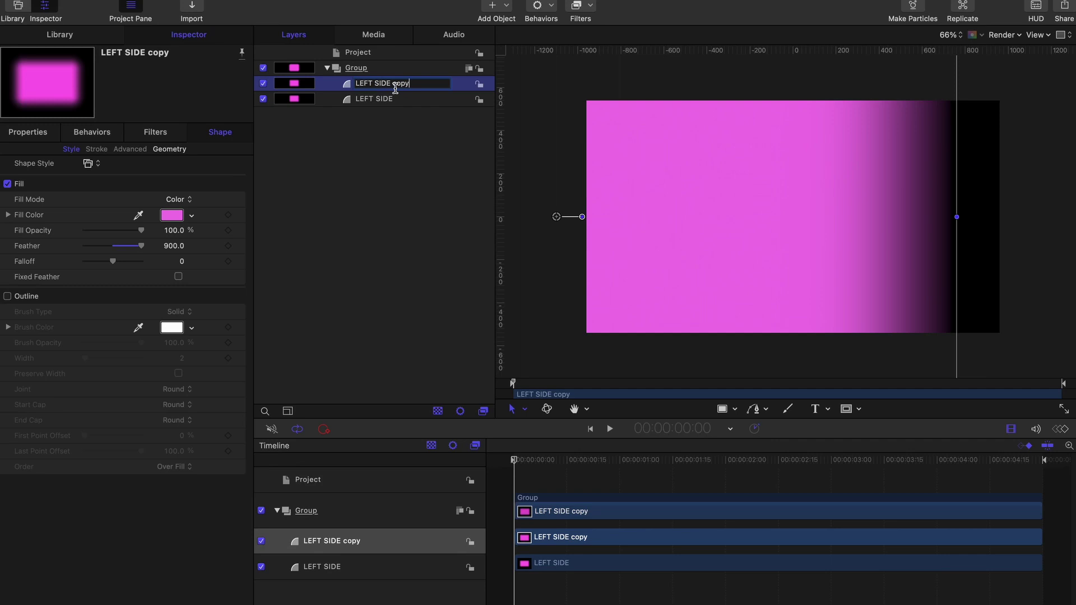
double_click(404, 85)
key("BackSpace")
double_click(365, 84)
type("RIGHT SIDE")
key("Return")
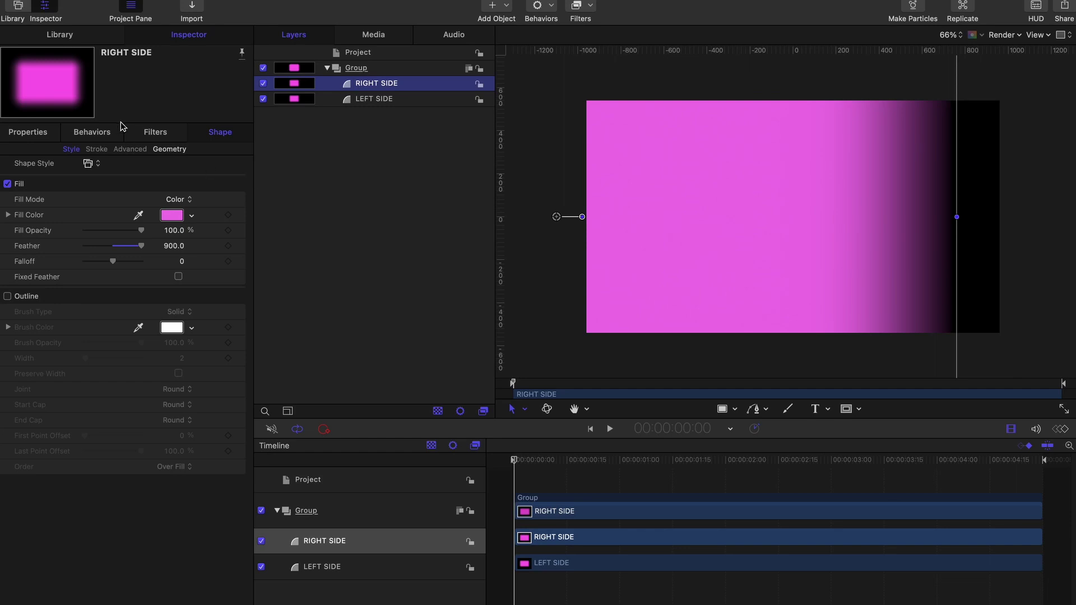
Step: Set RIGHT SIDE's Position X to 1100
left_click(11, 134)
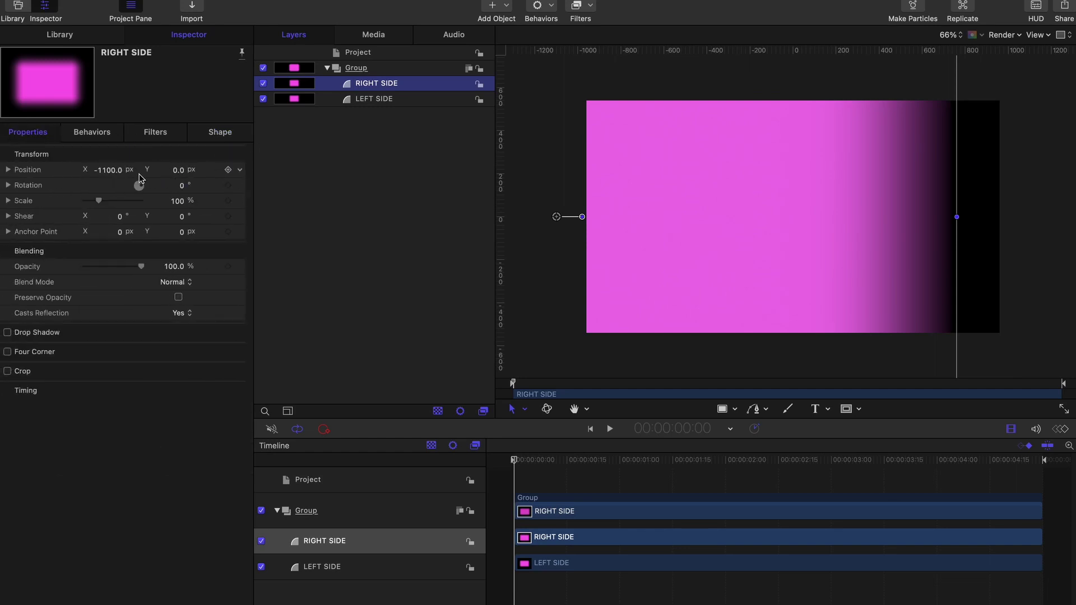
left_click(107, 171)
type("11")
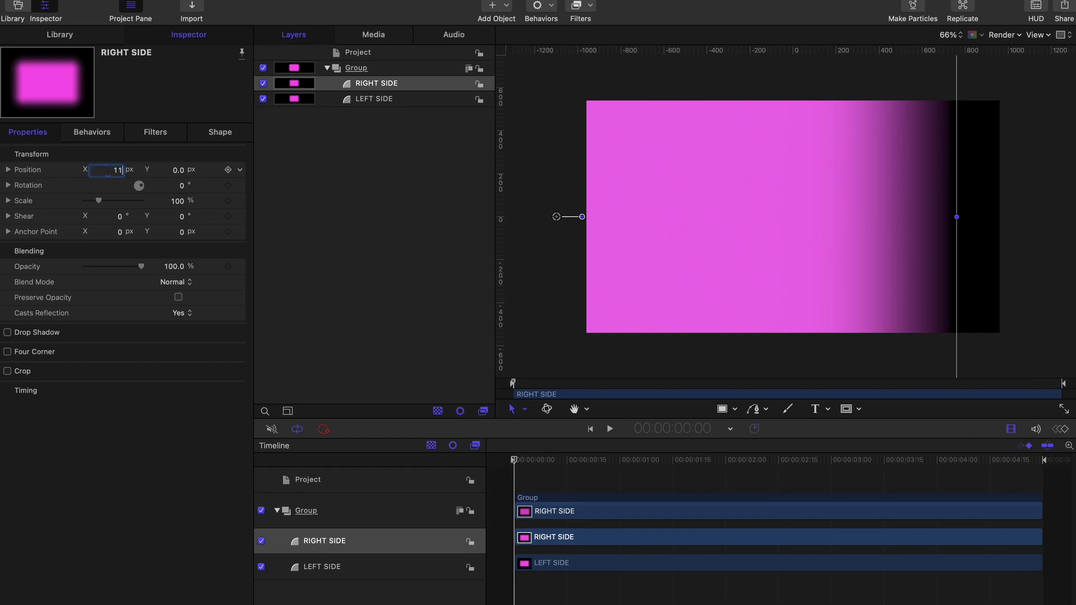
type("00")
key("Return")
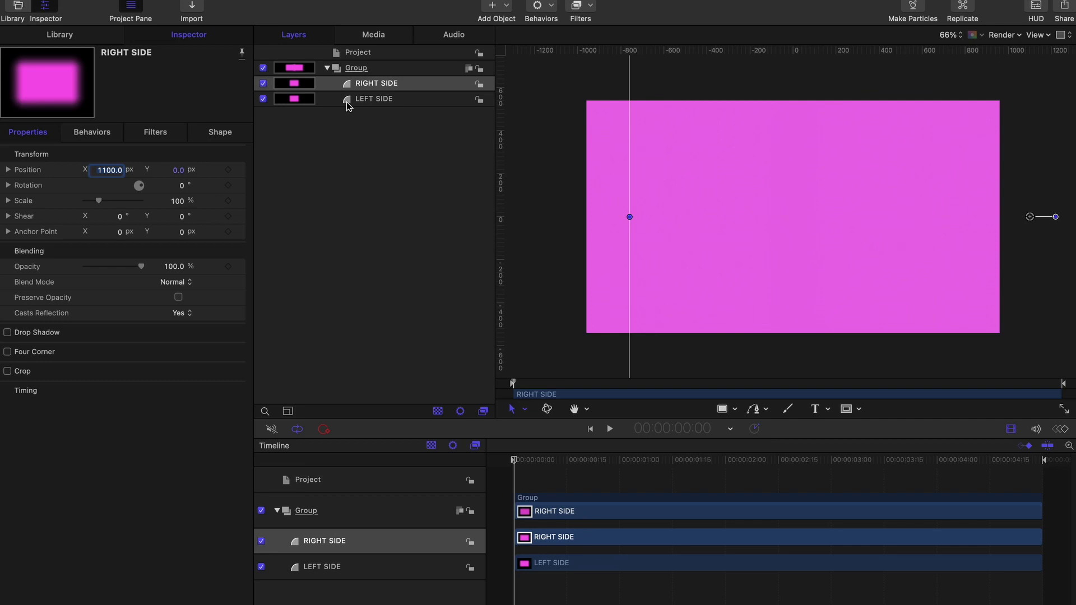
left_click(217, 138)
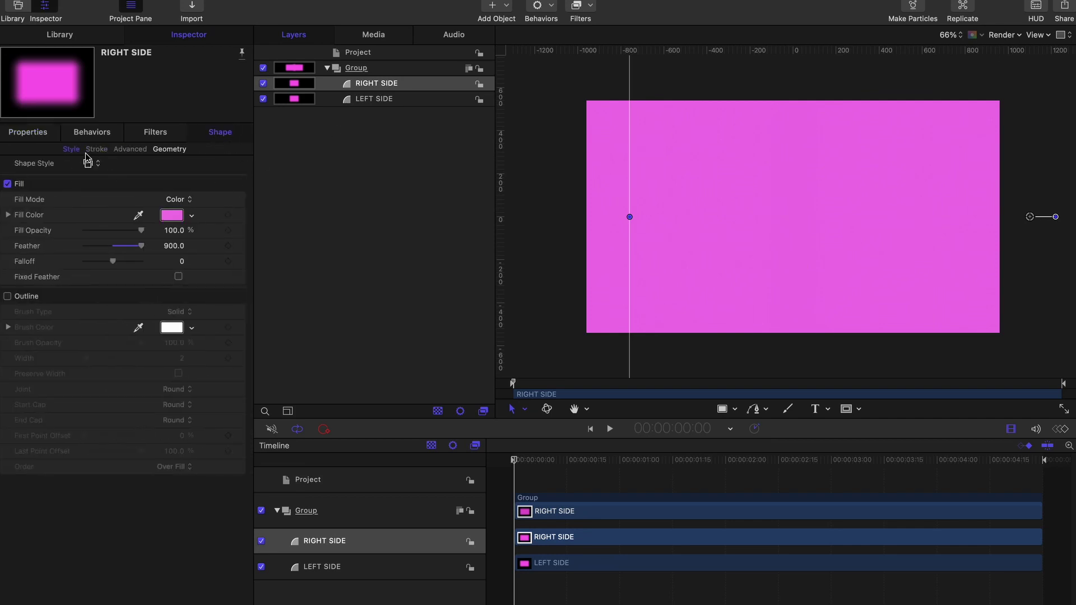
Step: Lower RIGHT SIDE's fill colour brightness from 95% to 76%
left_click(172, 215)
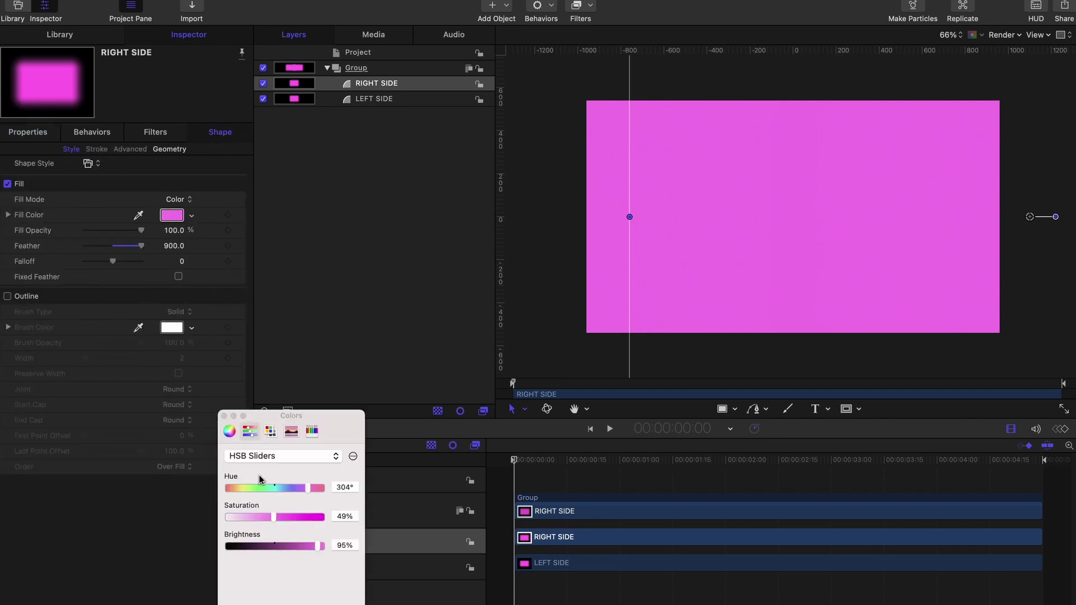
left_click_drag(318, 546, 299, 547)
left_click(385, 290)
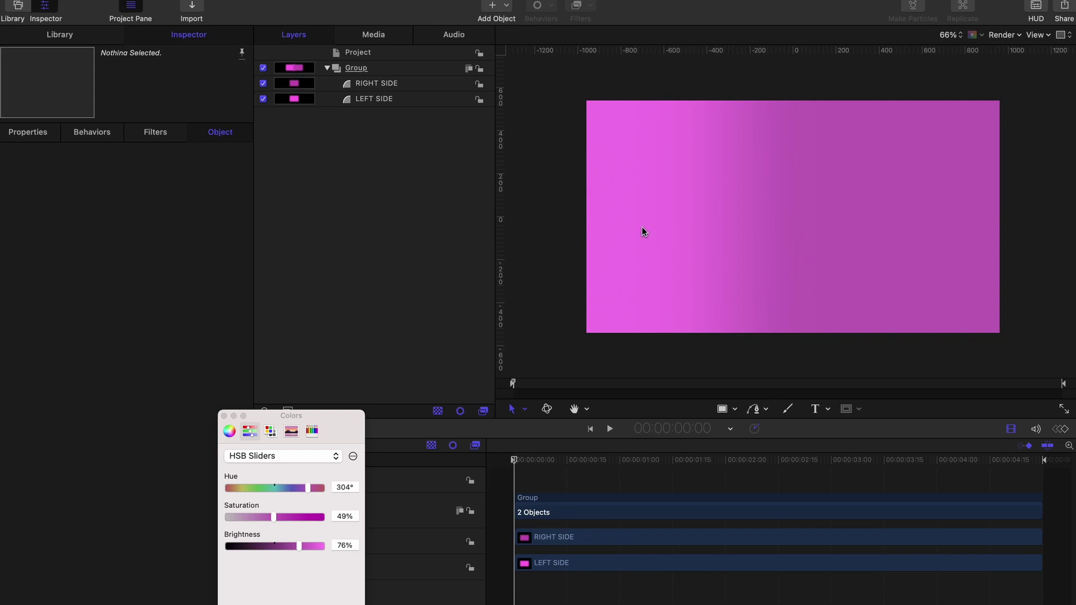
Step: Group RIGHT SIDE and LEFT SIDE into a nested group with Cmd+Shift+G
left_click(408, 85)
key("super+minus")
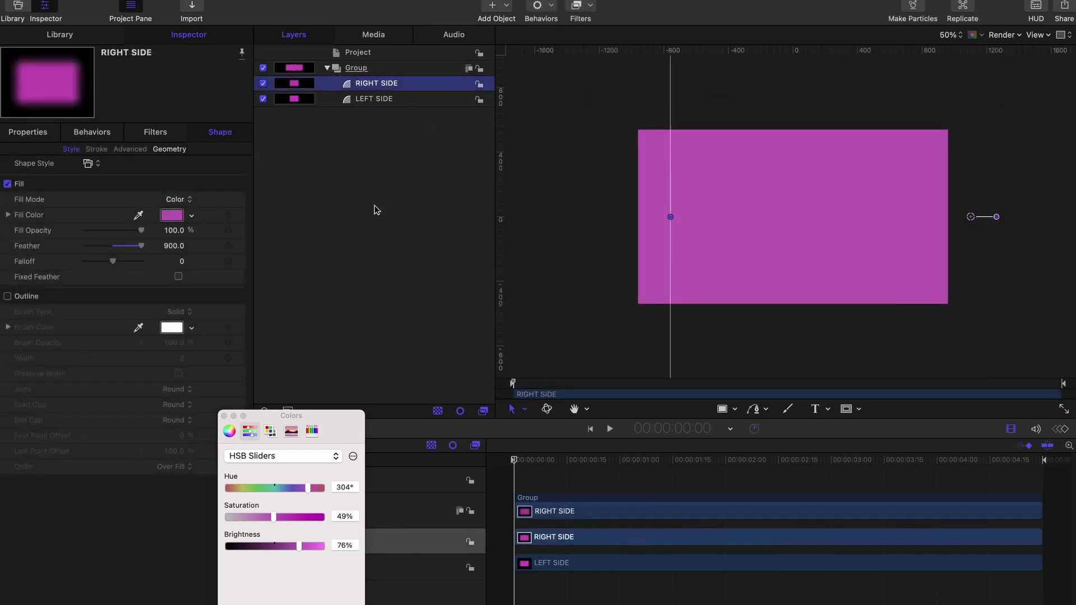
left_click(424, 105, "shift")
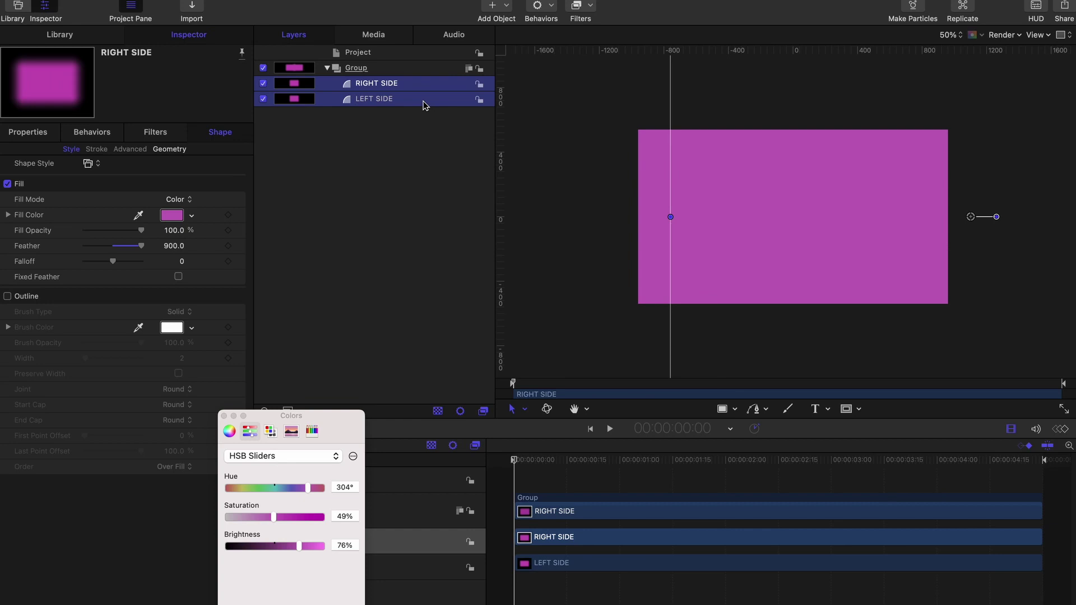
key("super+shift+g")
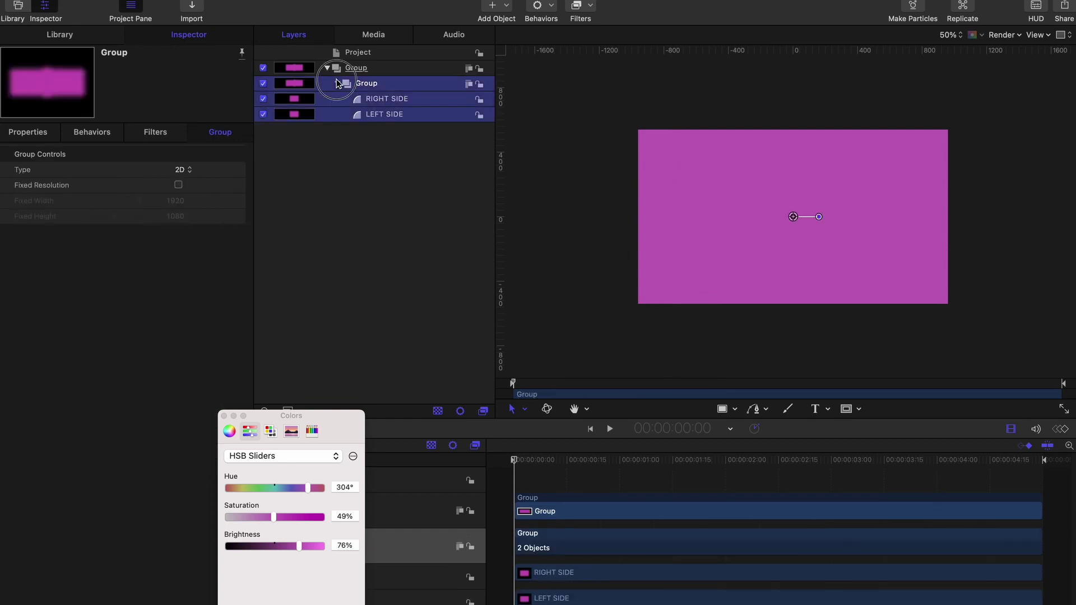
left_click(338, 83)
left_click(380, 88)
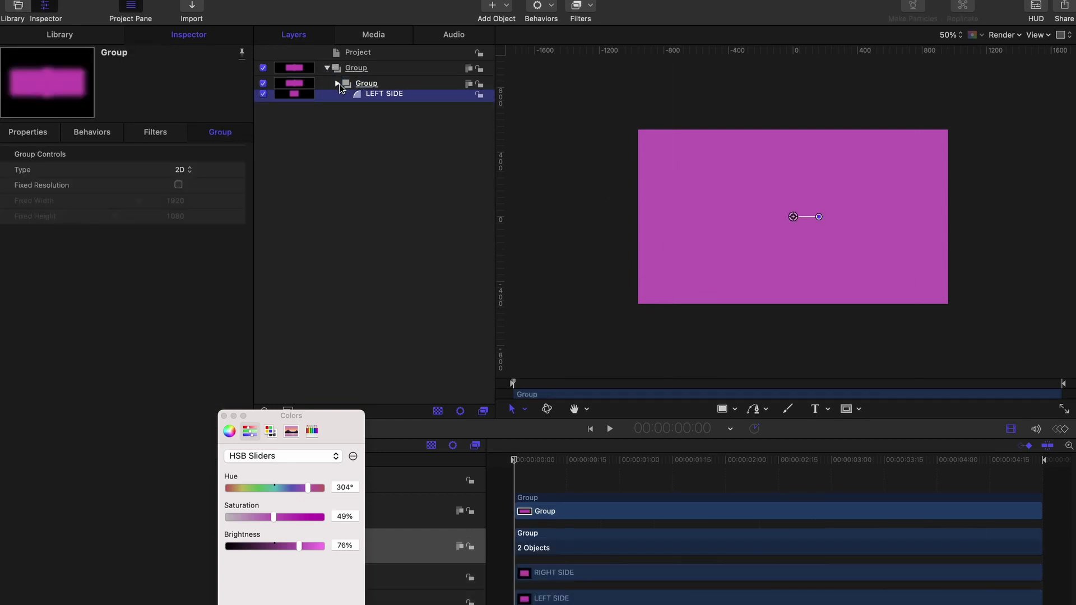
Step: Shrink the nested group's Scale to about 50%
left_click(47, 135)
left_click(180, 203)
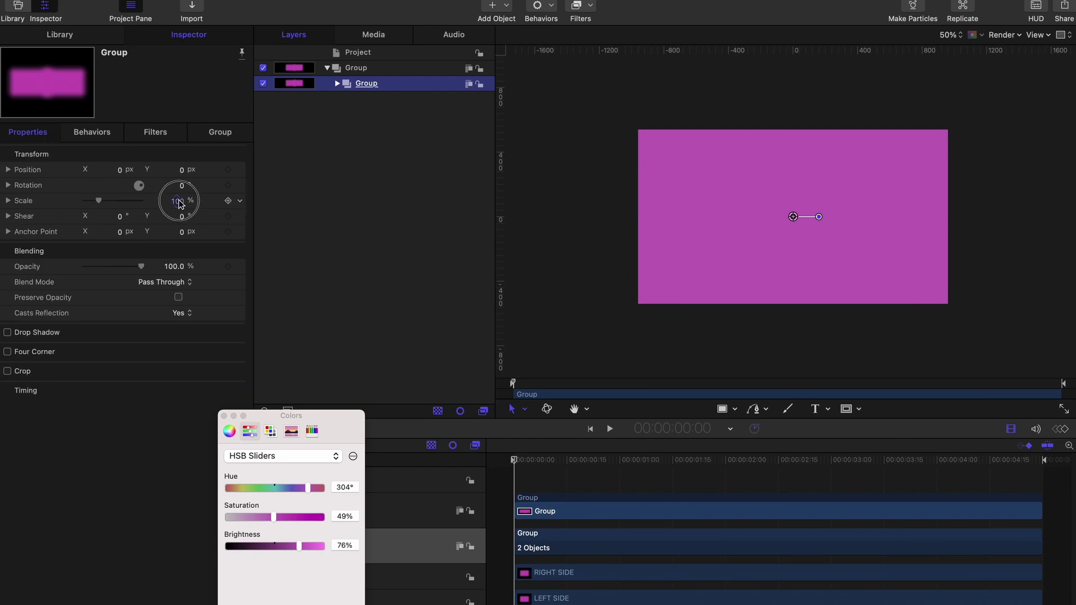
mouse_move(180, 203)
left_mouse_down()
mouse_move(194, 203)
mouse_move(160, 203)
mouse_move(182, 191)
left_mouse_up()
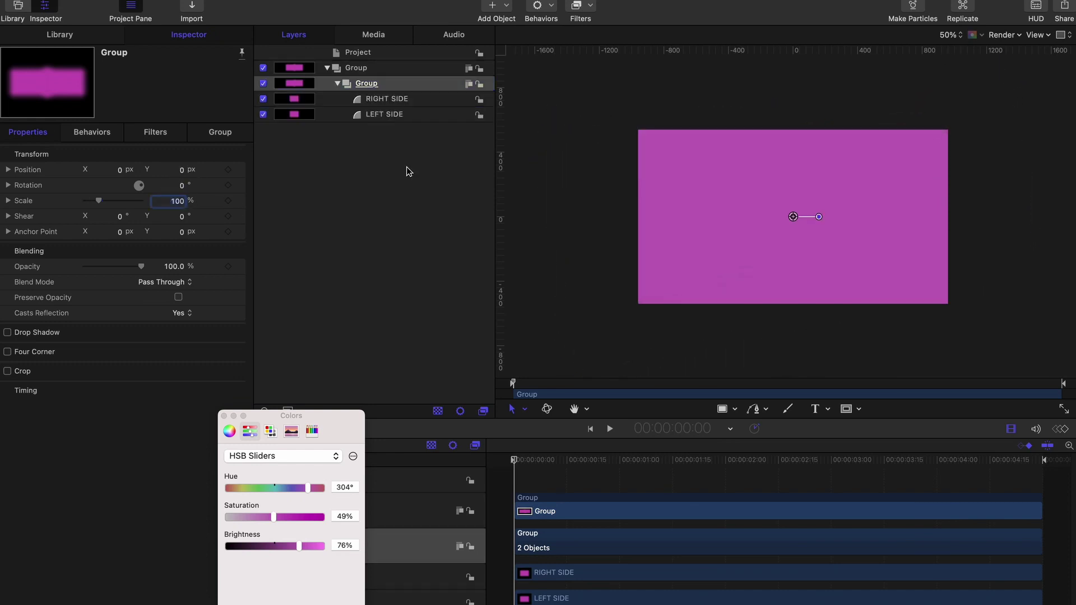
Step: Set LEFT SIDE's fill to the Maraschino red pencil colour
left_click(391, 116)
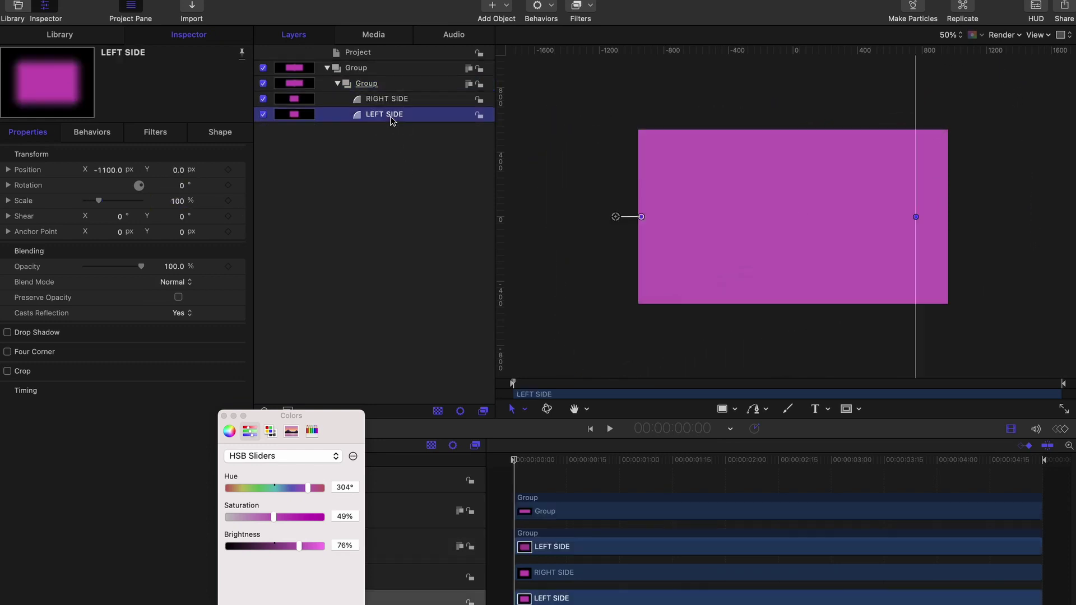
left_click(220, 132)
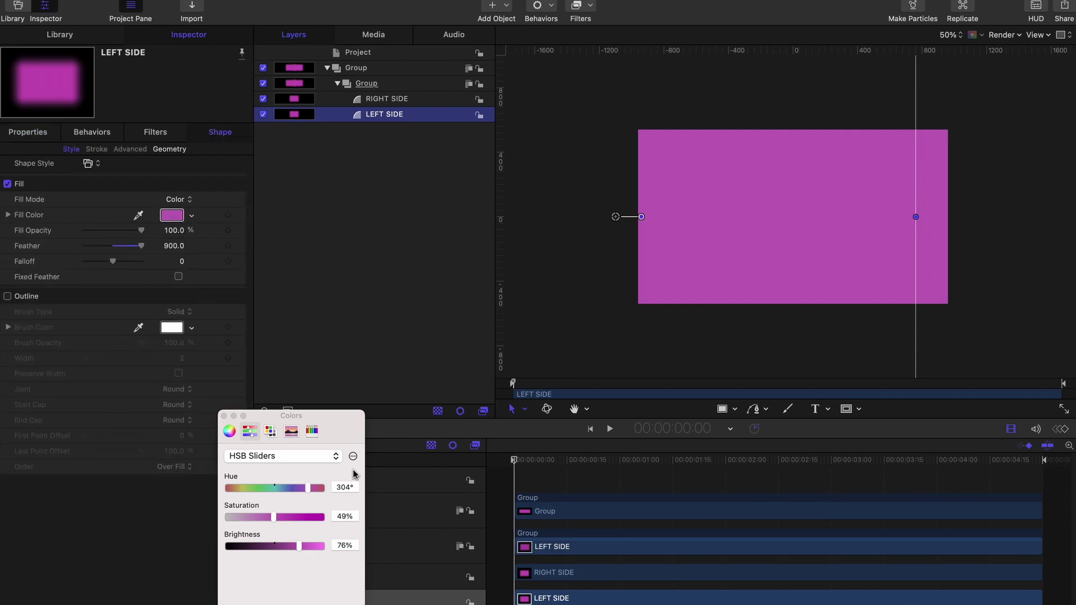
left_click(312, 431)
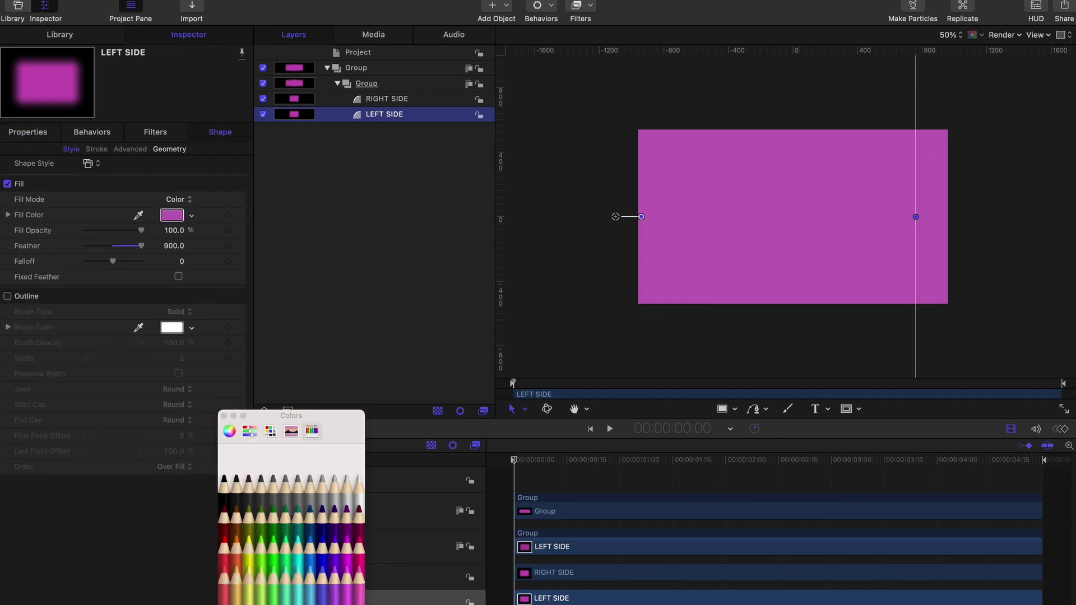
left_click(227, 548)
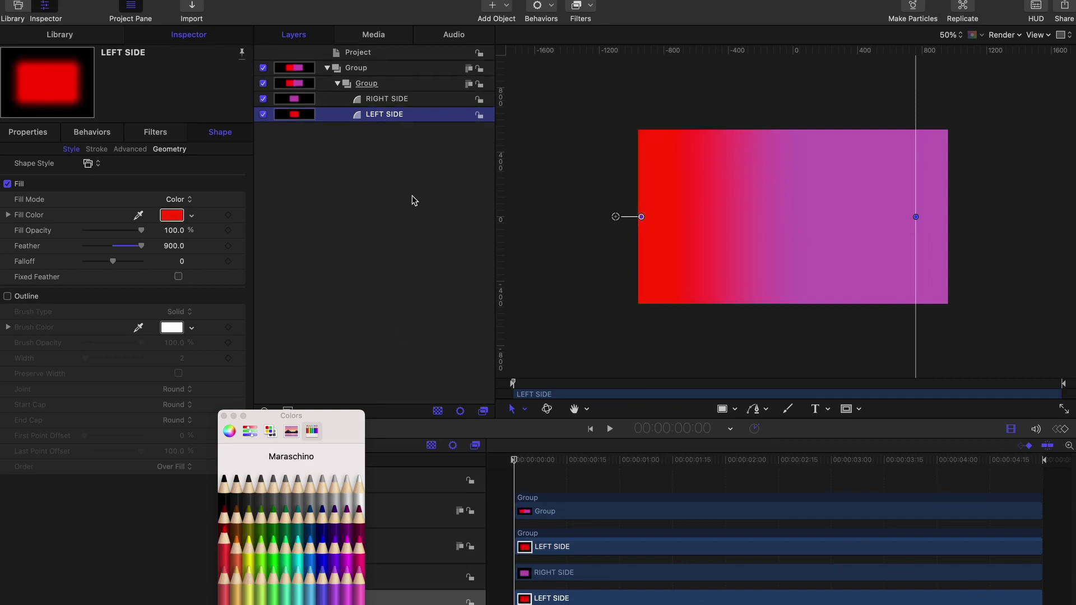
Step: Fill RIGHT SIDE with Maraschino red, then lower its saturation to 76%
left_click(412, 99)
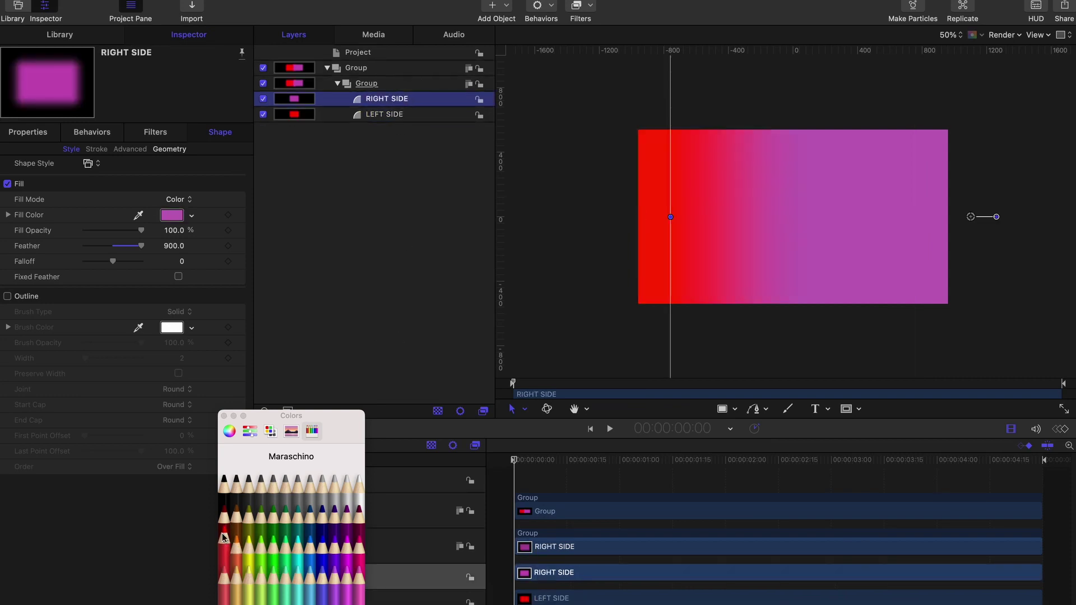
left_click(175, 215)
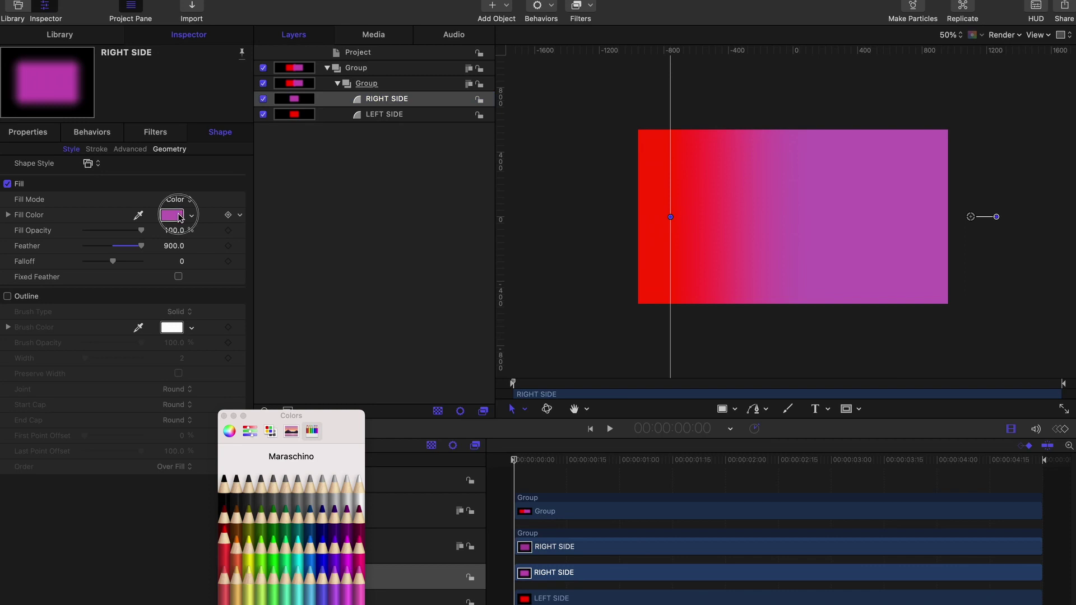
left_click(224, 542)
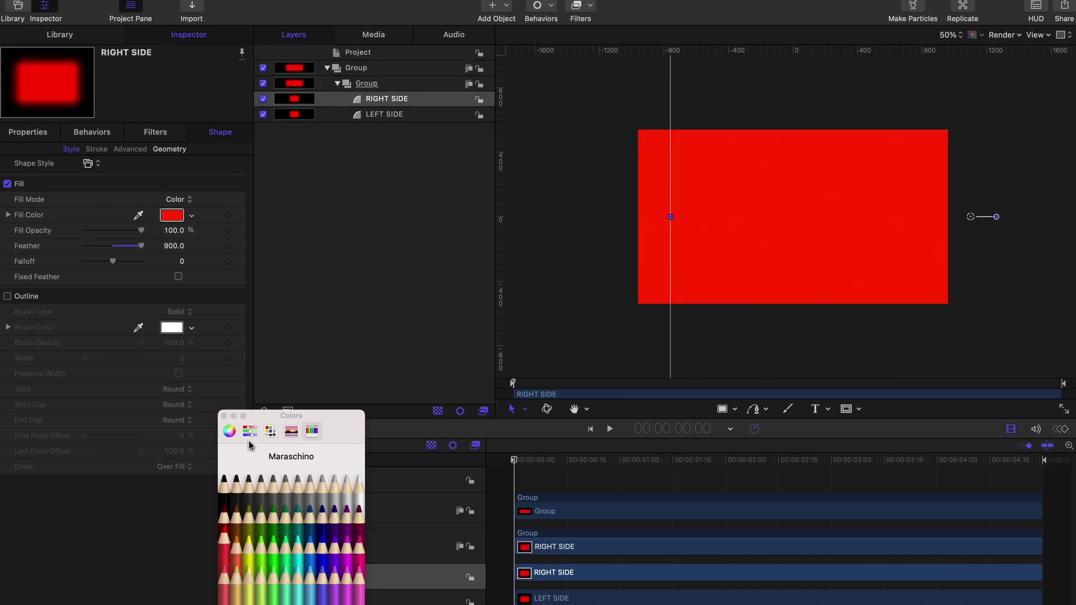
left_click(250, 432)
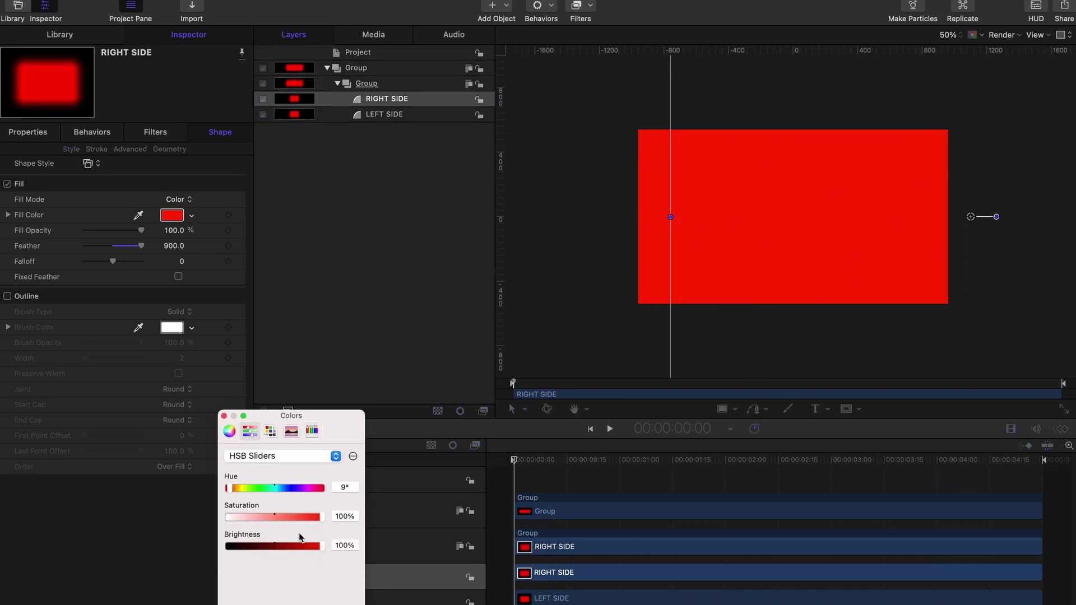
left_click_drag(308, 518, 300, 521)
Step: Send RIGHT SIDE back and drag LEFT SIDE above it in the Layers list
left_click(440, 308)
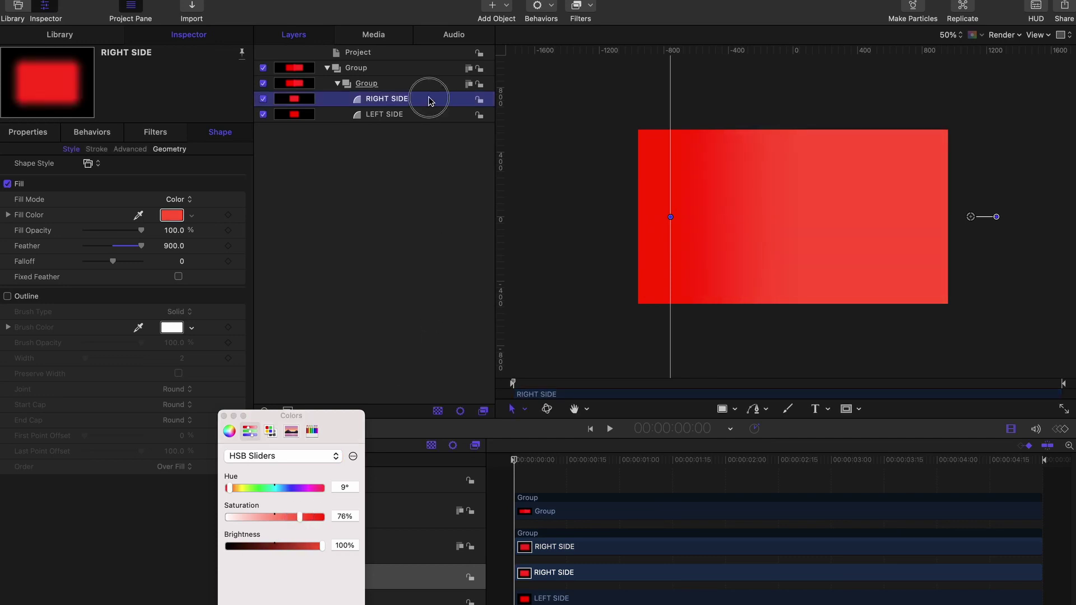
key("super+bracketleft")
left_click(438, 141)
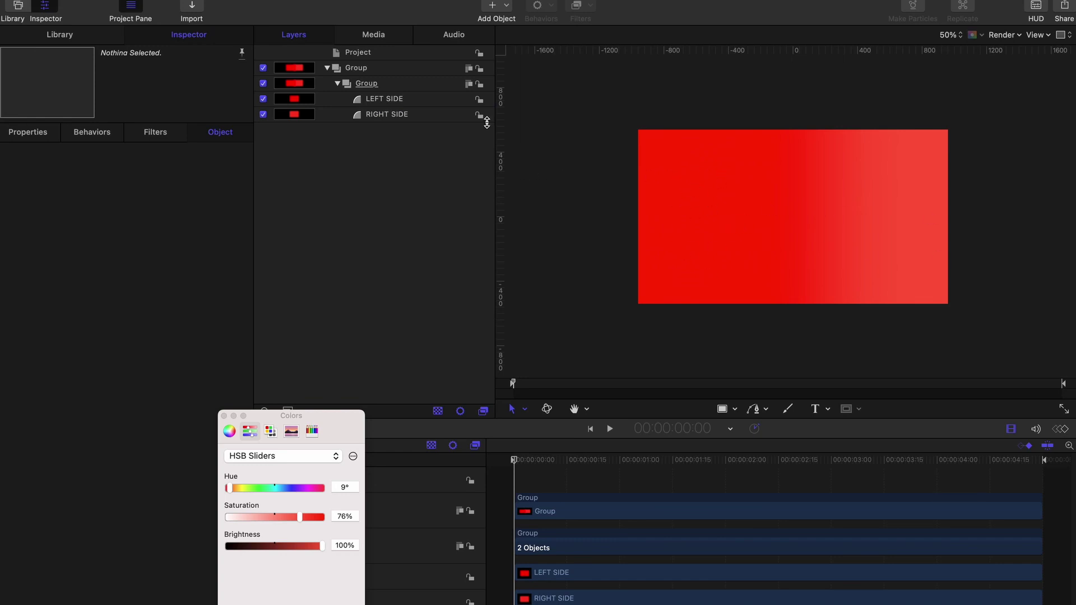
left_click(415, 109)
key("super+bracketleft")
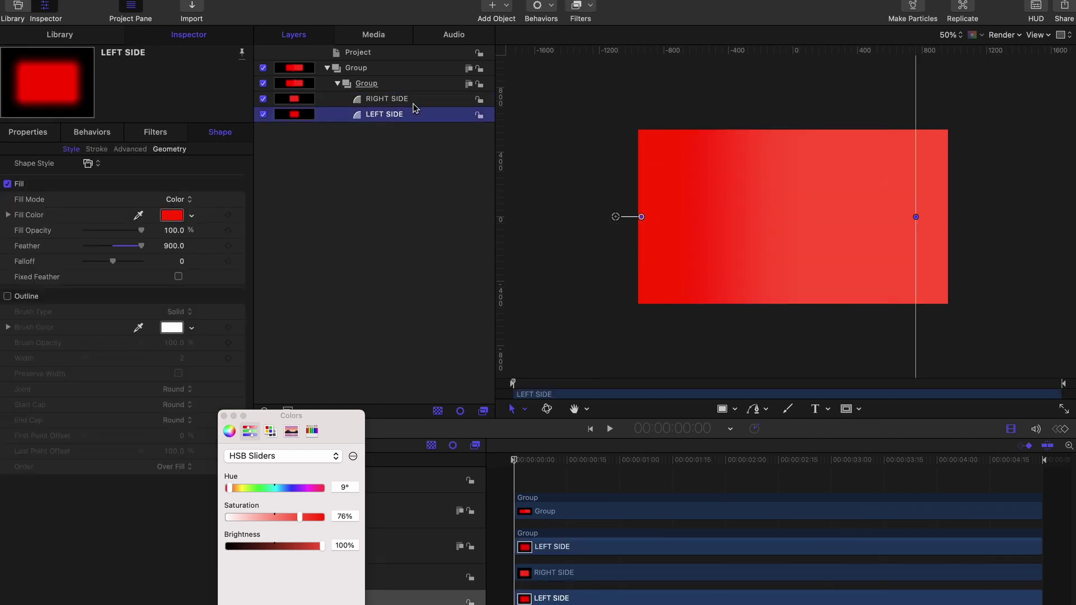
key("super+bracketright")
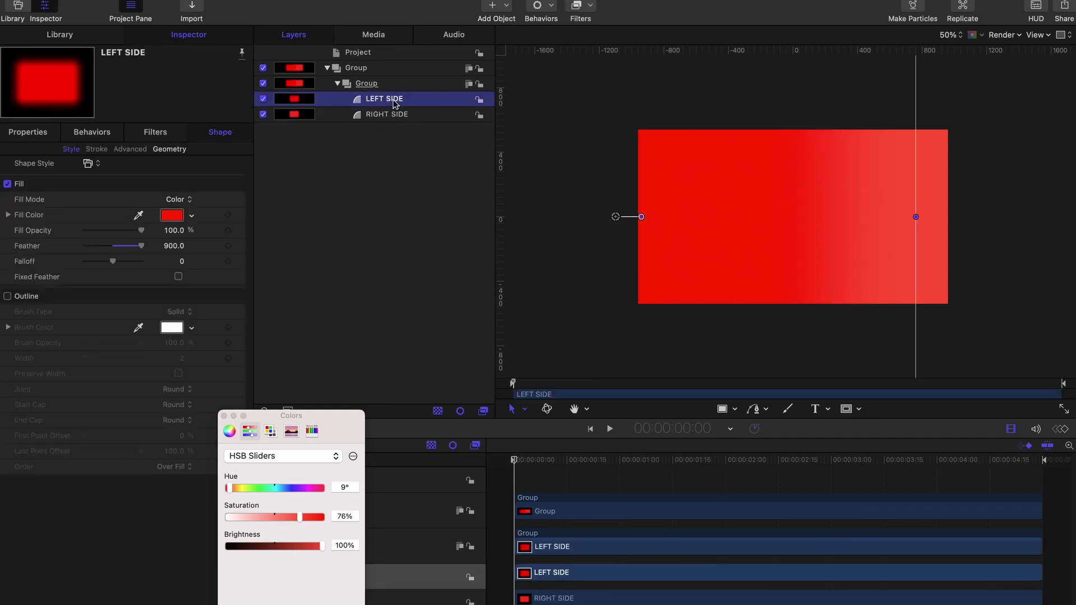
left_click_drag(394, 101, 374, 118)
Step: Rename the inner nested group to 'LINEAR GRADIENT'
double_click(369, 84)
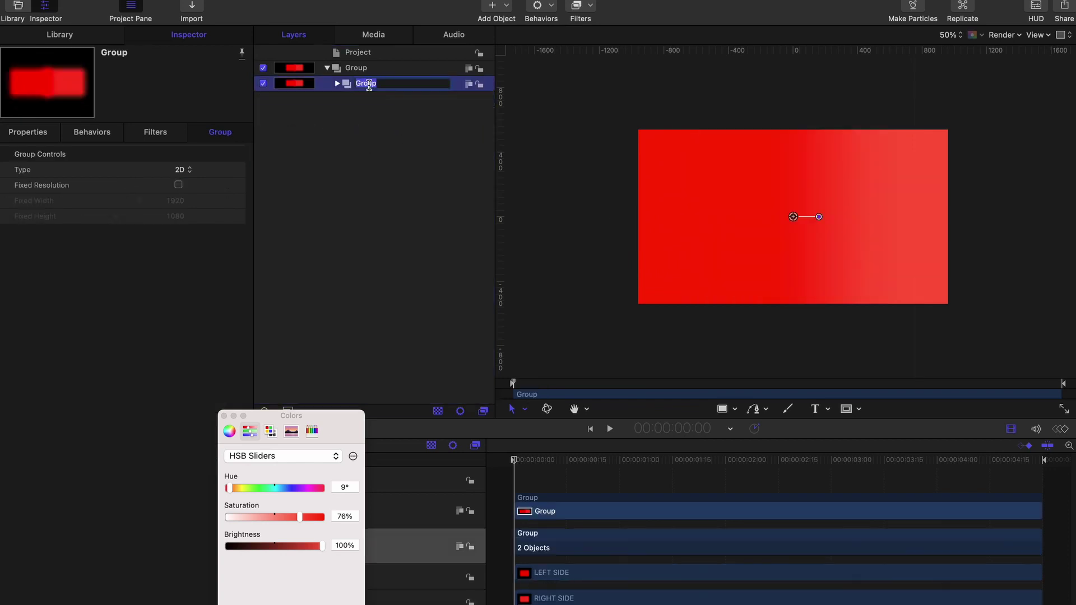
type("LINEAR GRADIENT")
key("Return")
Step: Save the LINEAR GRADIENT group into the Library's Favorites and close the Colors picker
key("super+2")
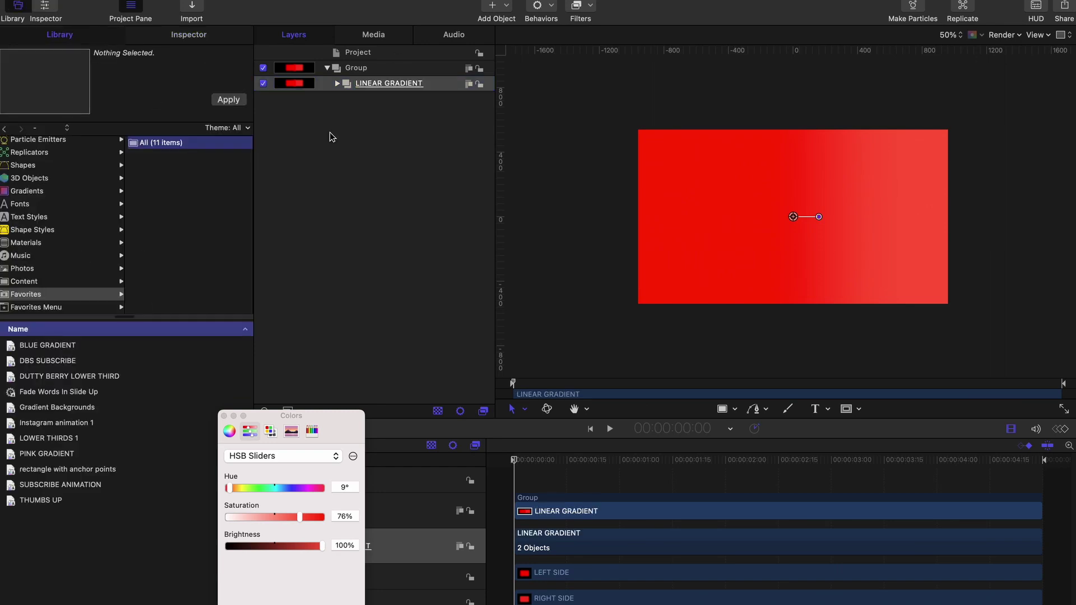
left_click(404, 83)
left_click_drag(403, 83, 127, 497)
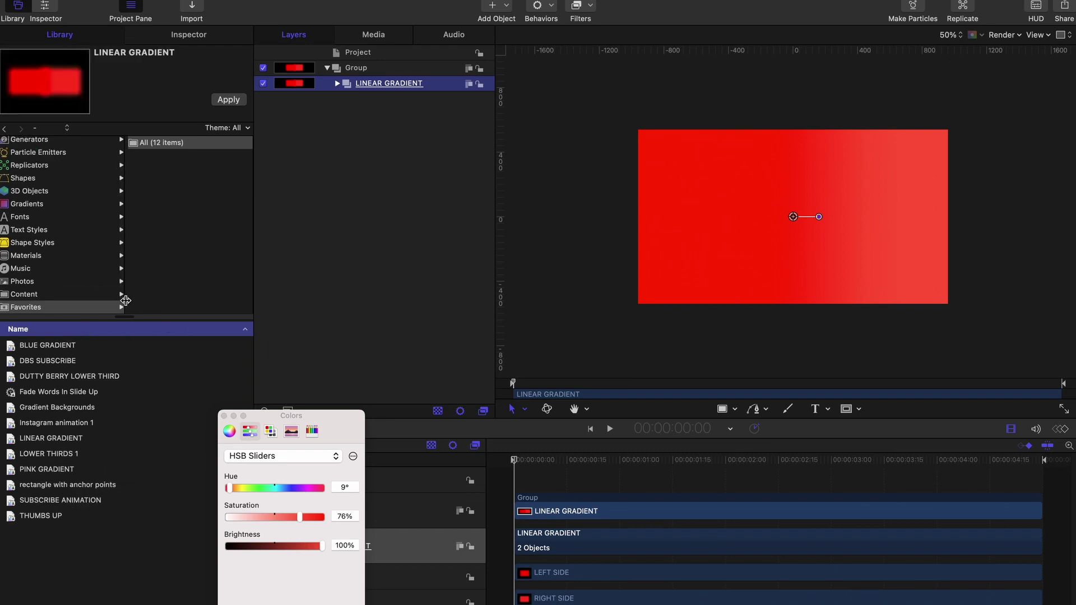
left_click(223, 416)
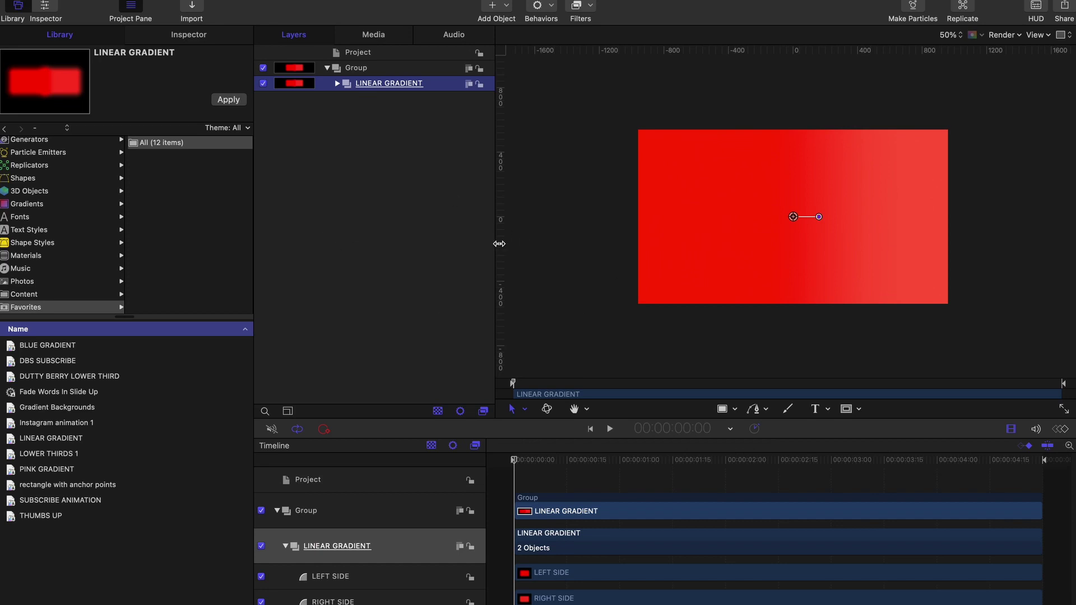